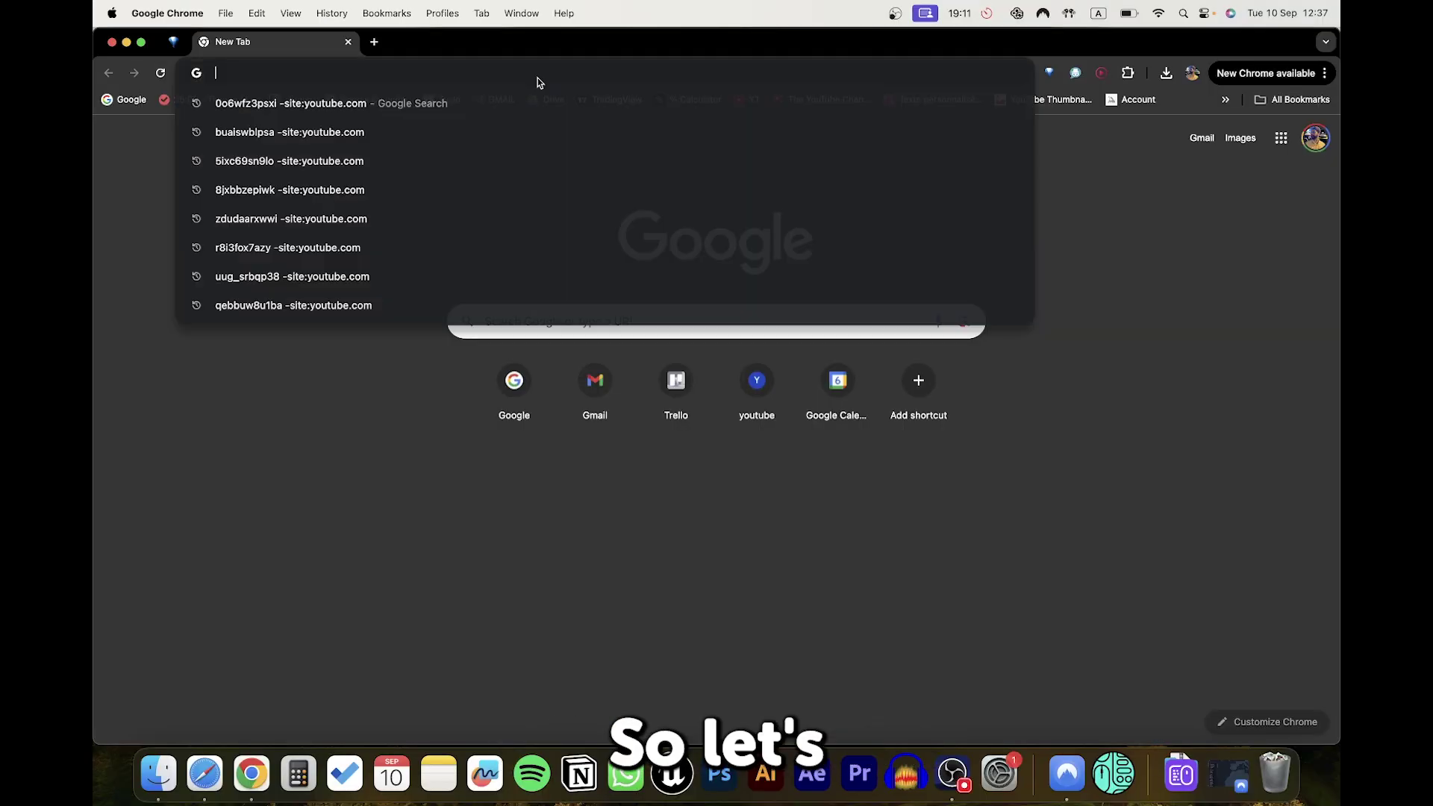
Go to the Canva website and sign in with the Google account
text(canva)
key(Return)
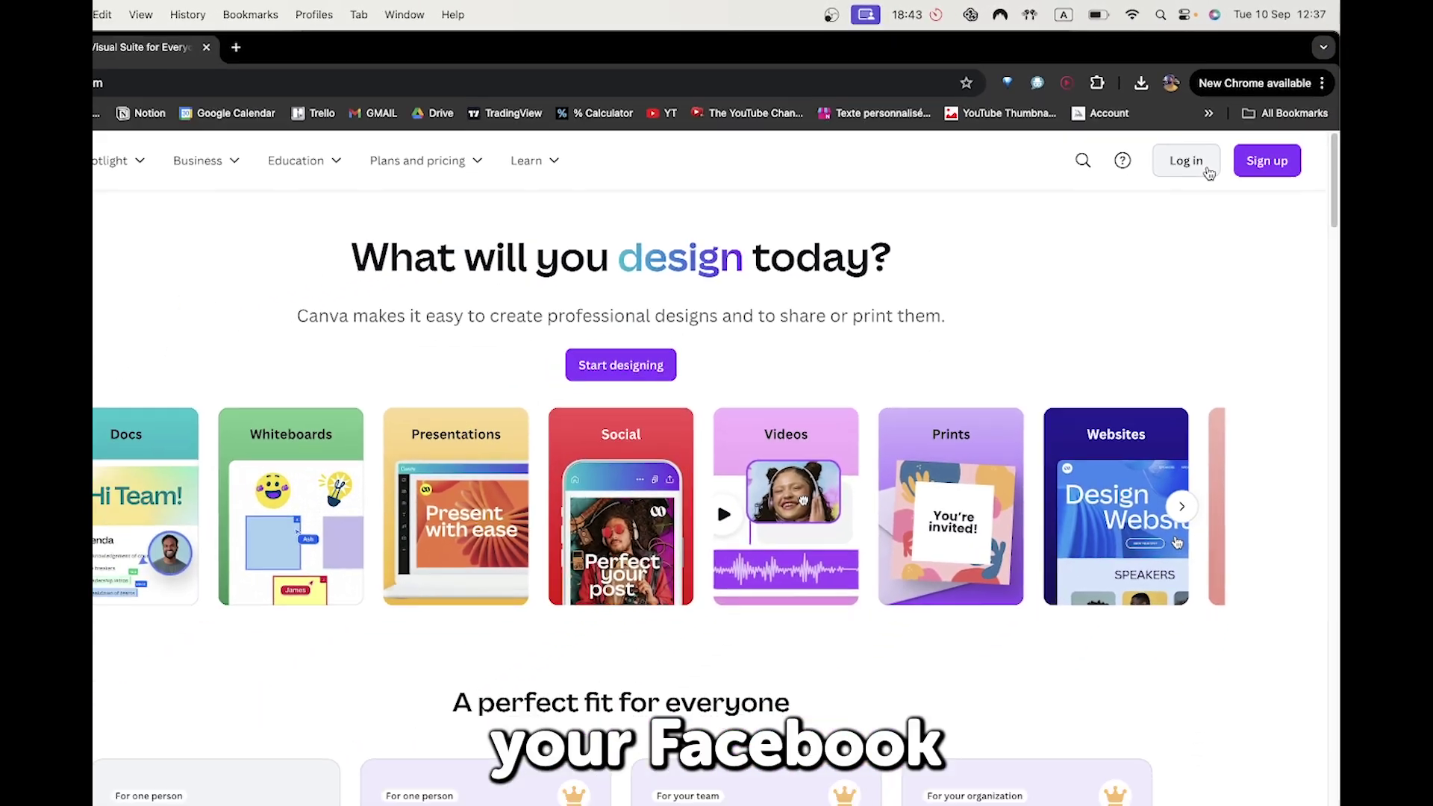
click(1164, 234)
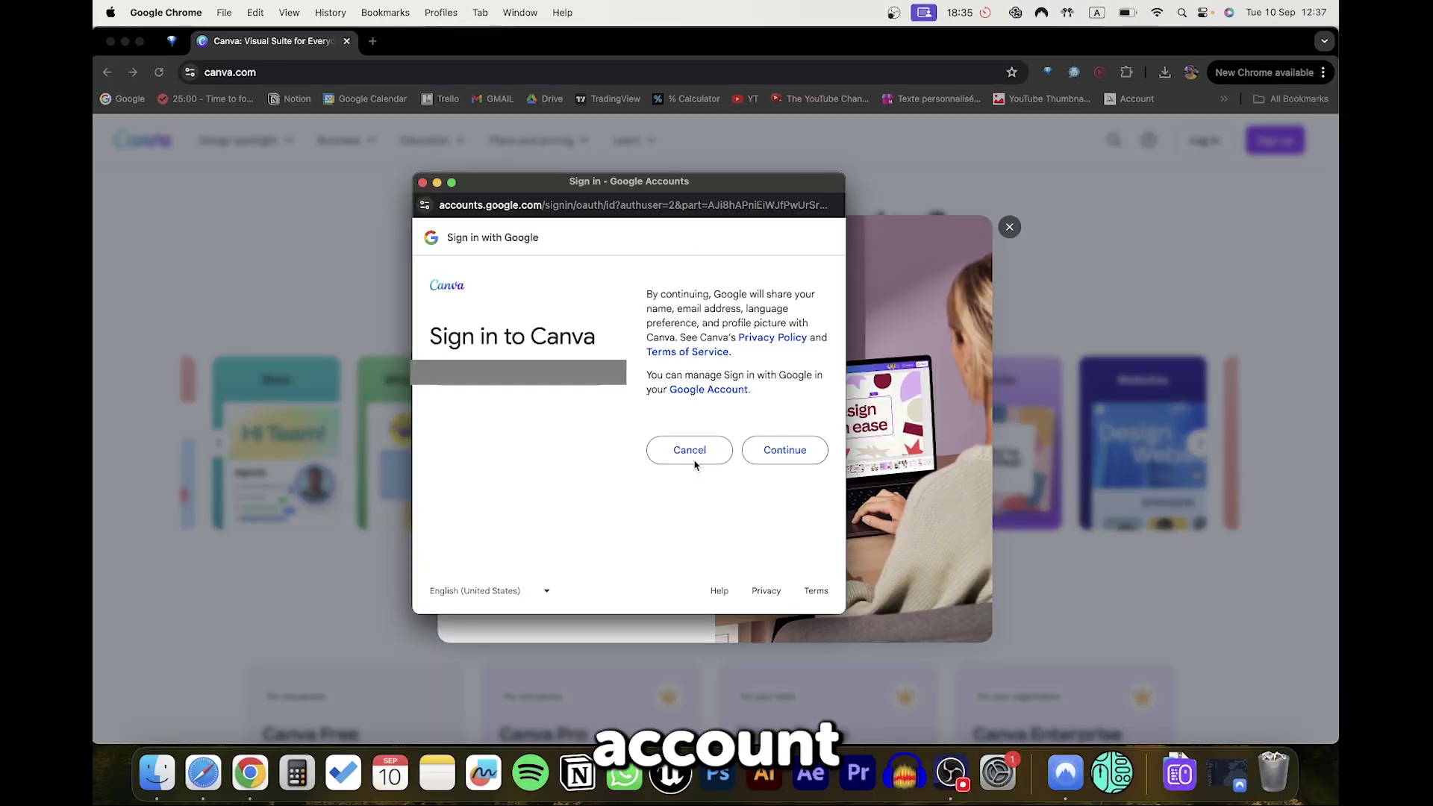
click(777, 451)
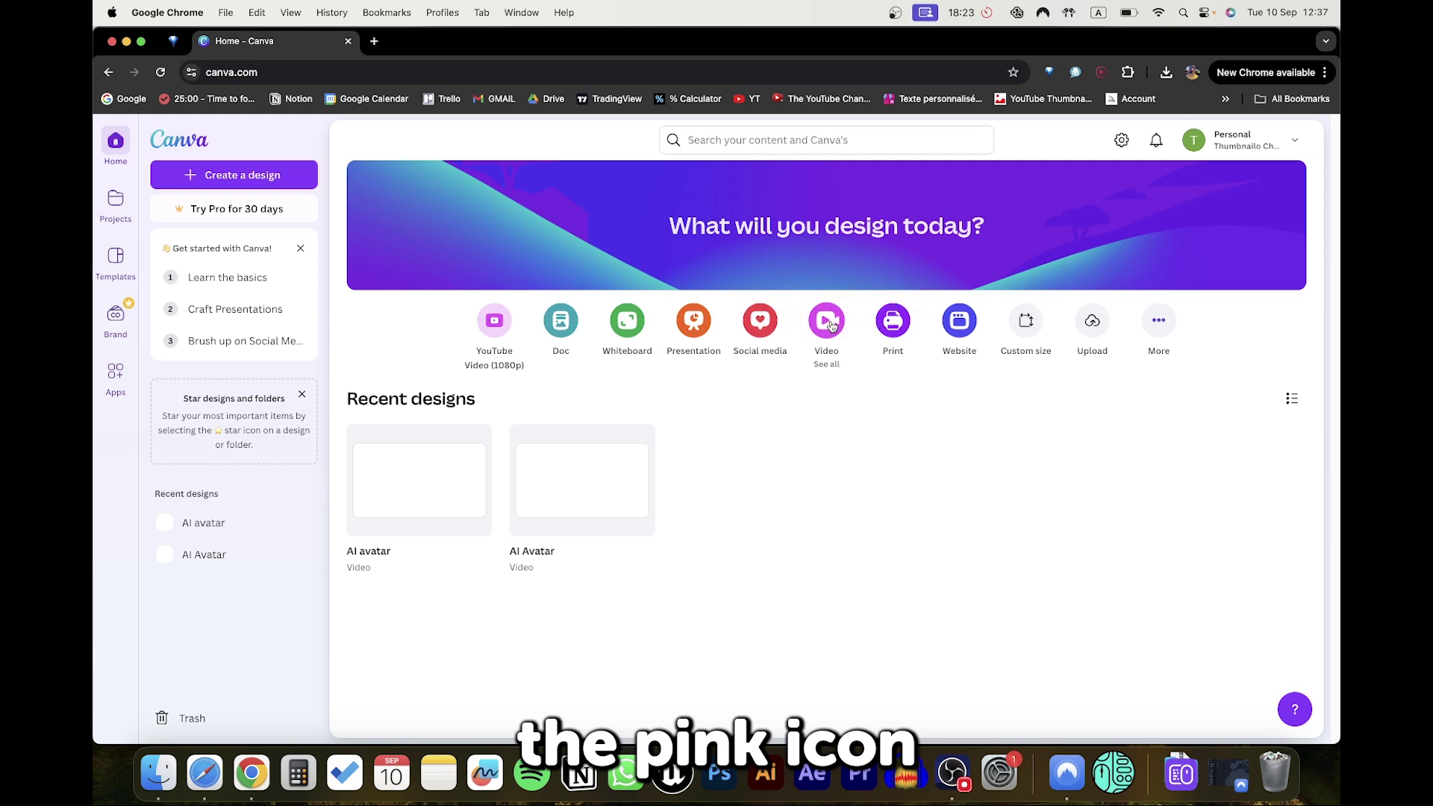
Create a new YouTube Video (1080p) design at 1920 × 1080 px
click(827, 321)
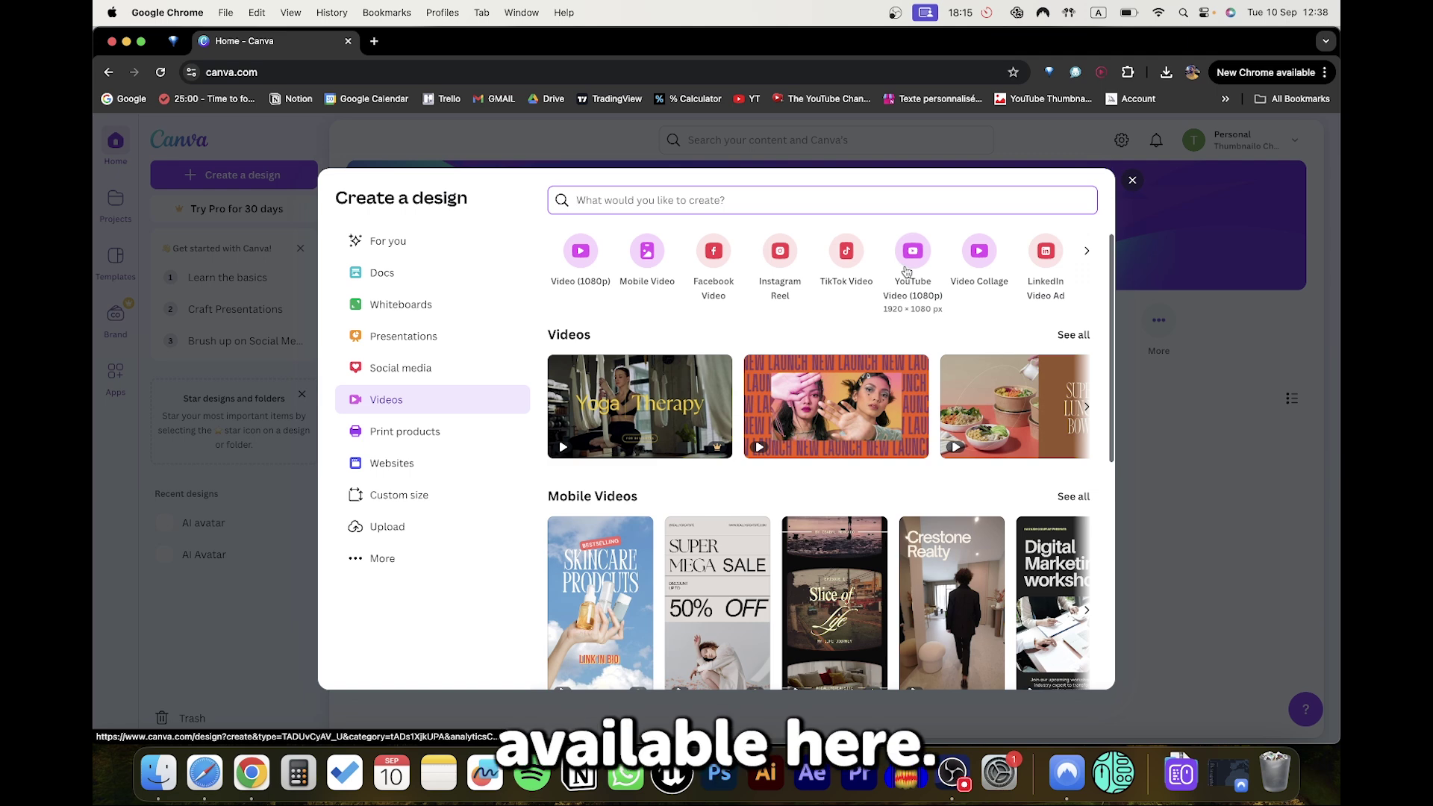
click(375, 503)
click(773, 274)
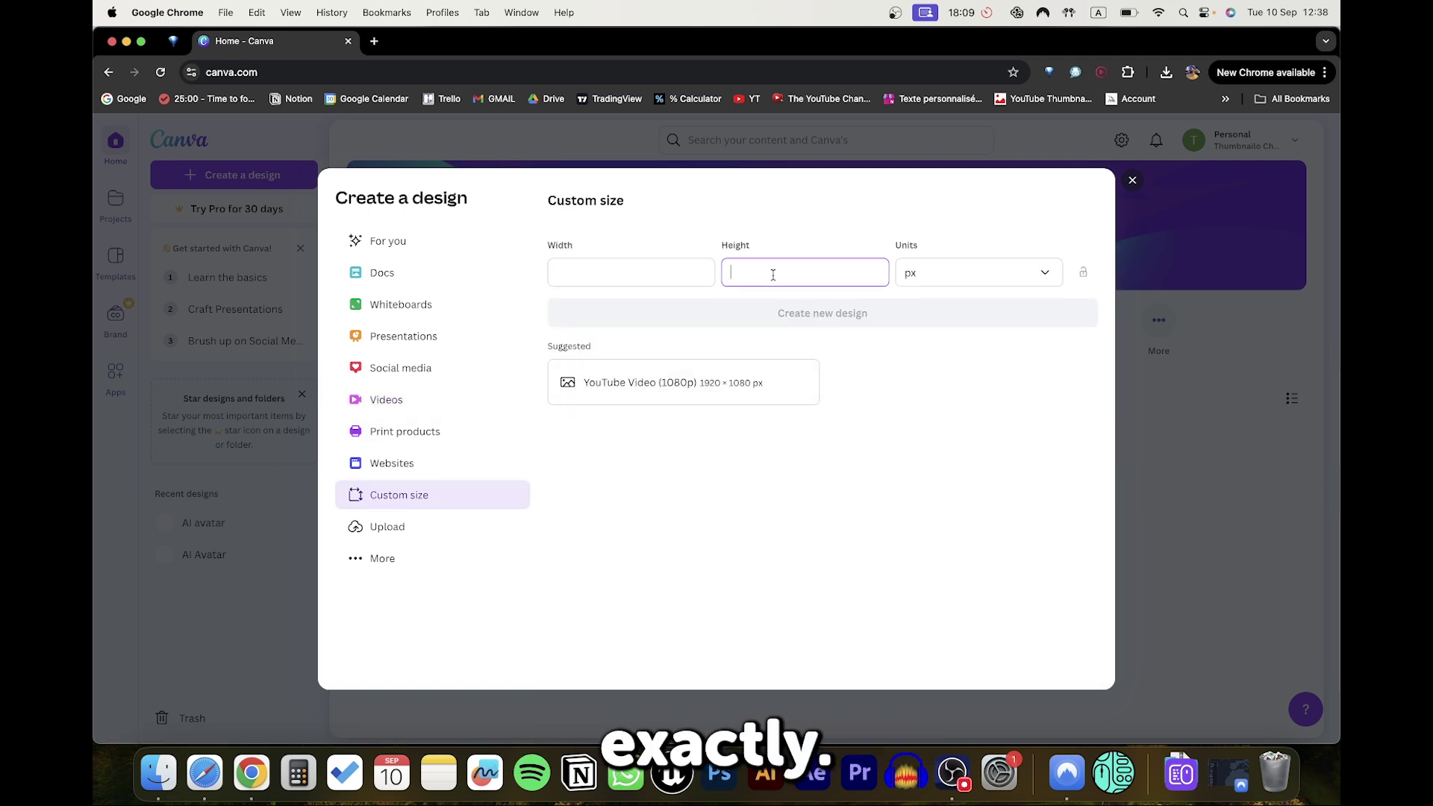
click(345, 416)
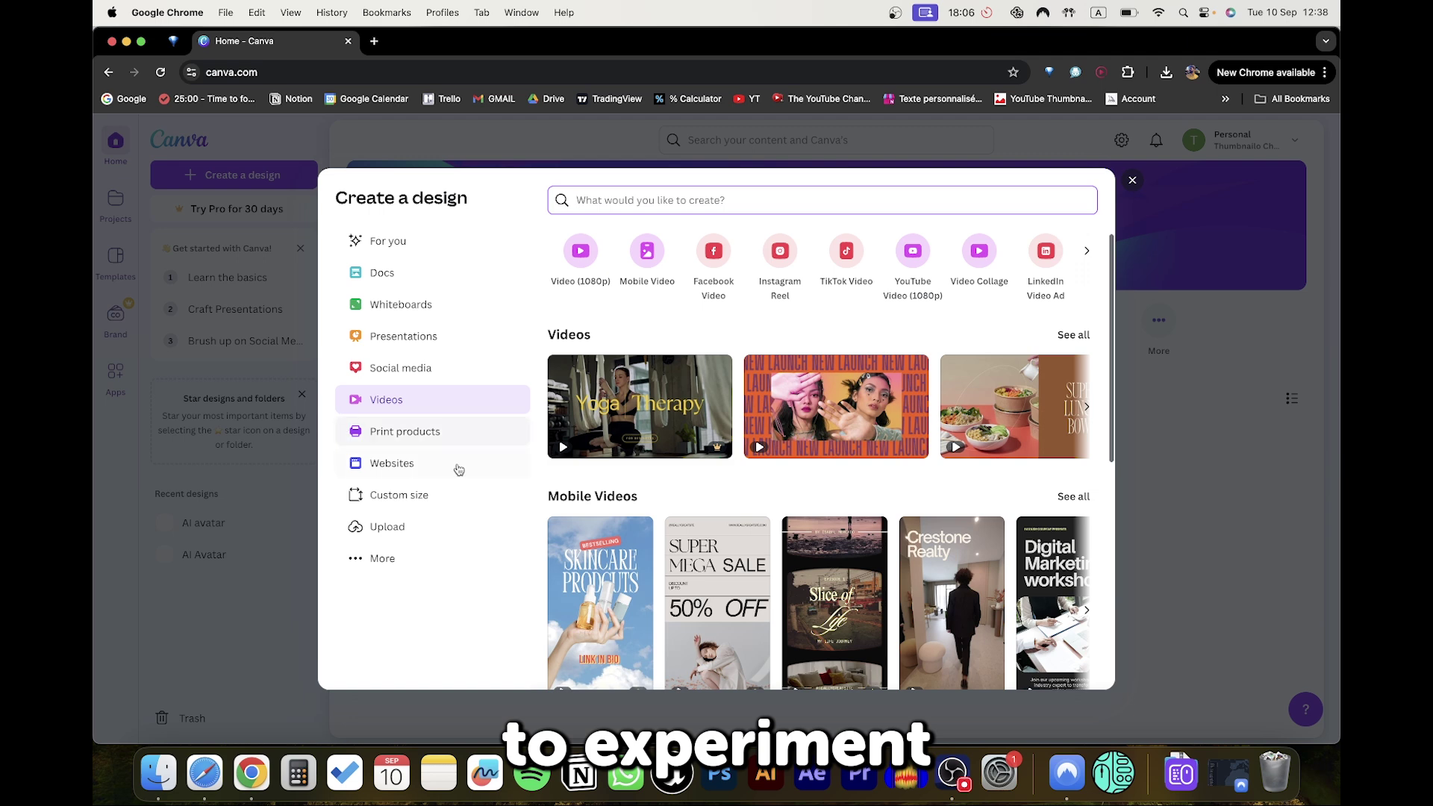
click(914, 253)
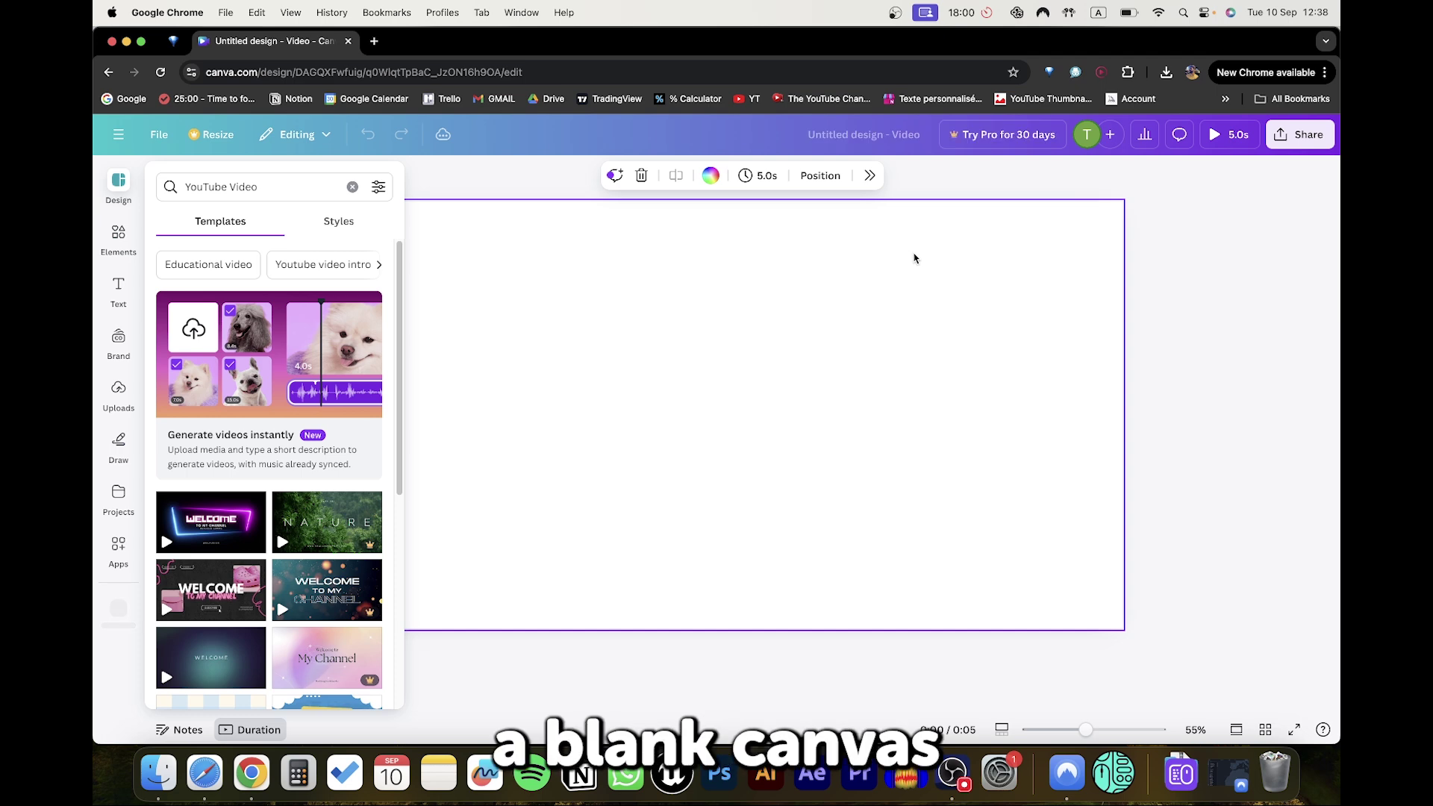
Replace the default design title with 'Avatar AI'
click(838, 136)
key(BackSpace)
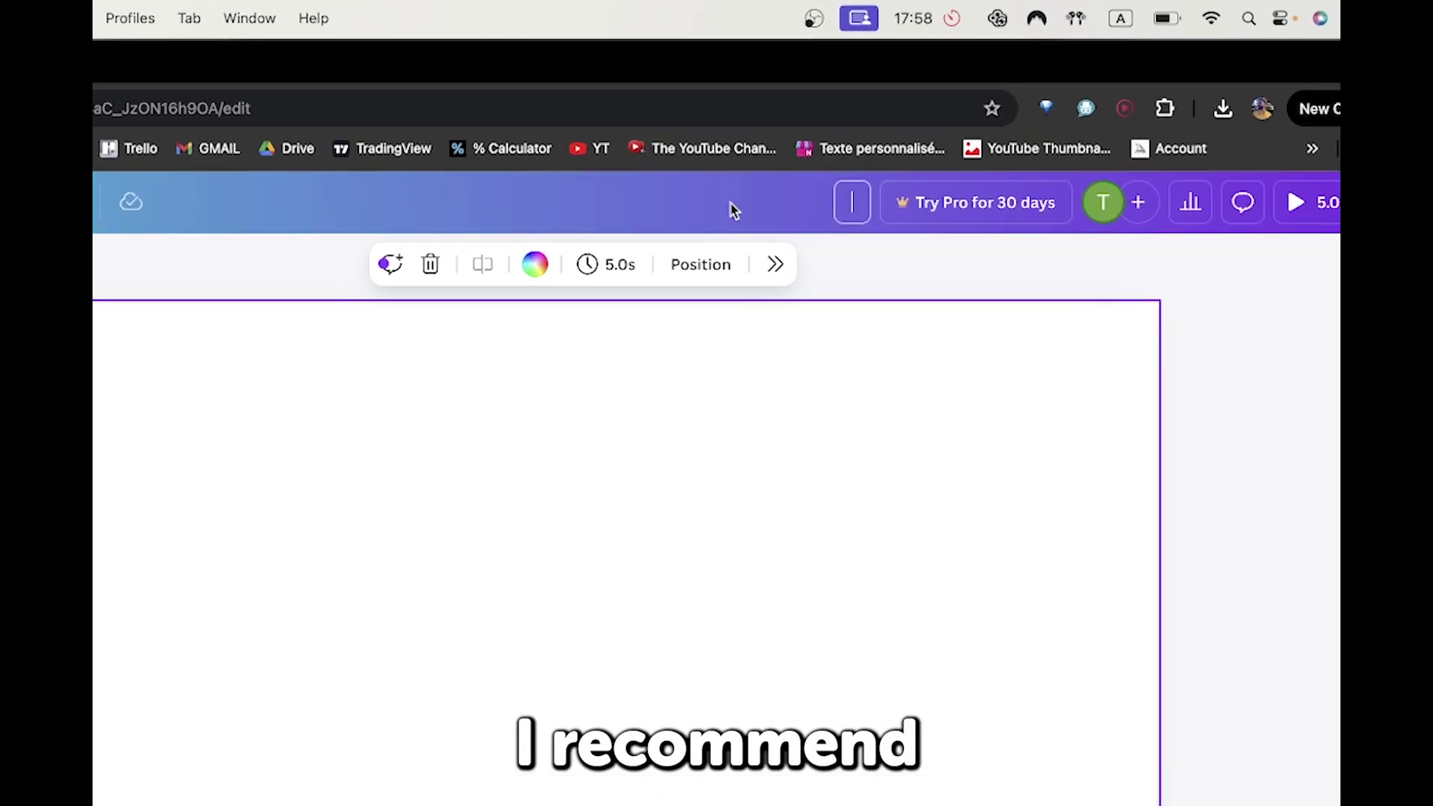
text(A)
text(vatar)
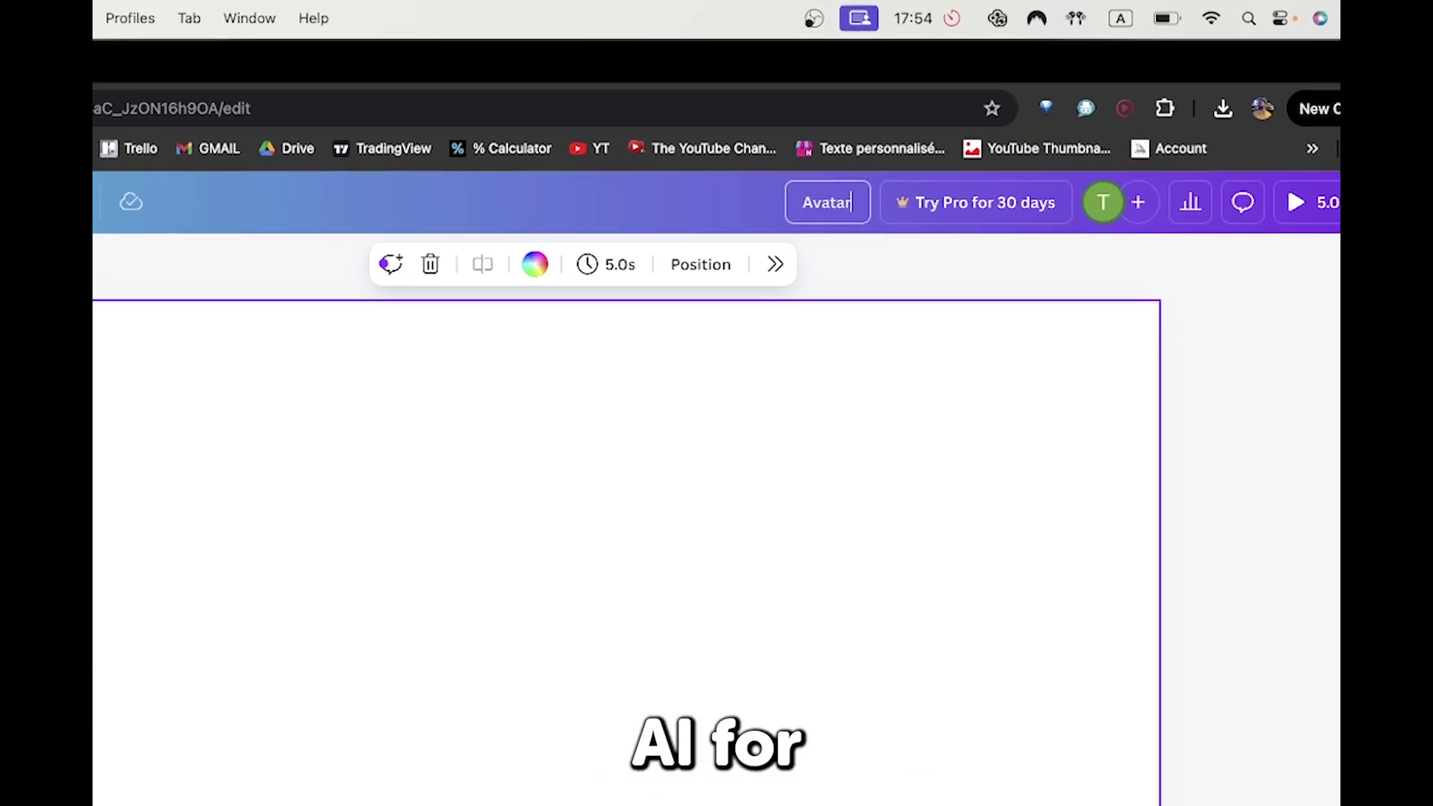
text( AI)
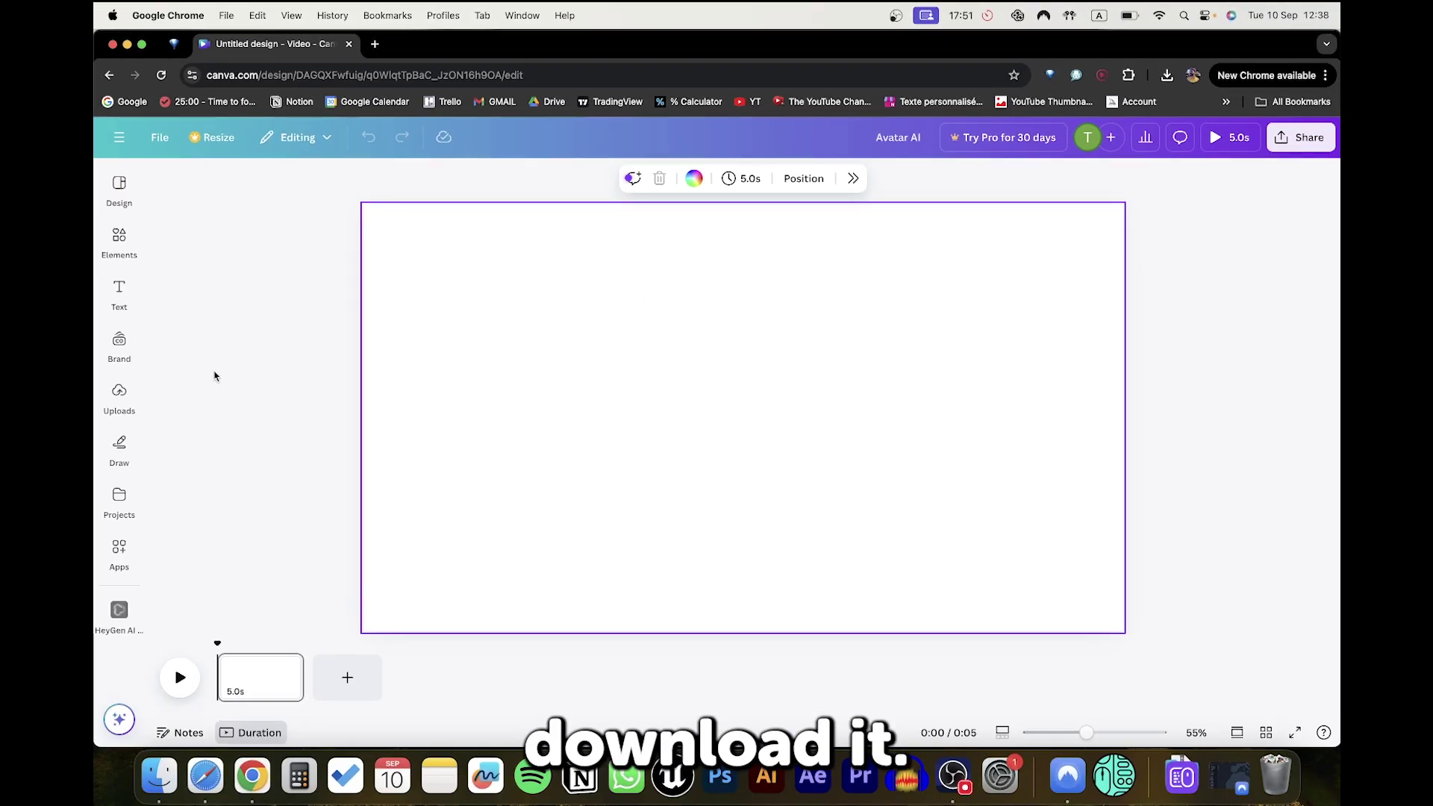
click(119, 291)
click(119, 343)
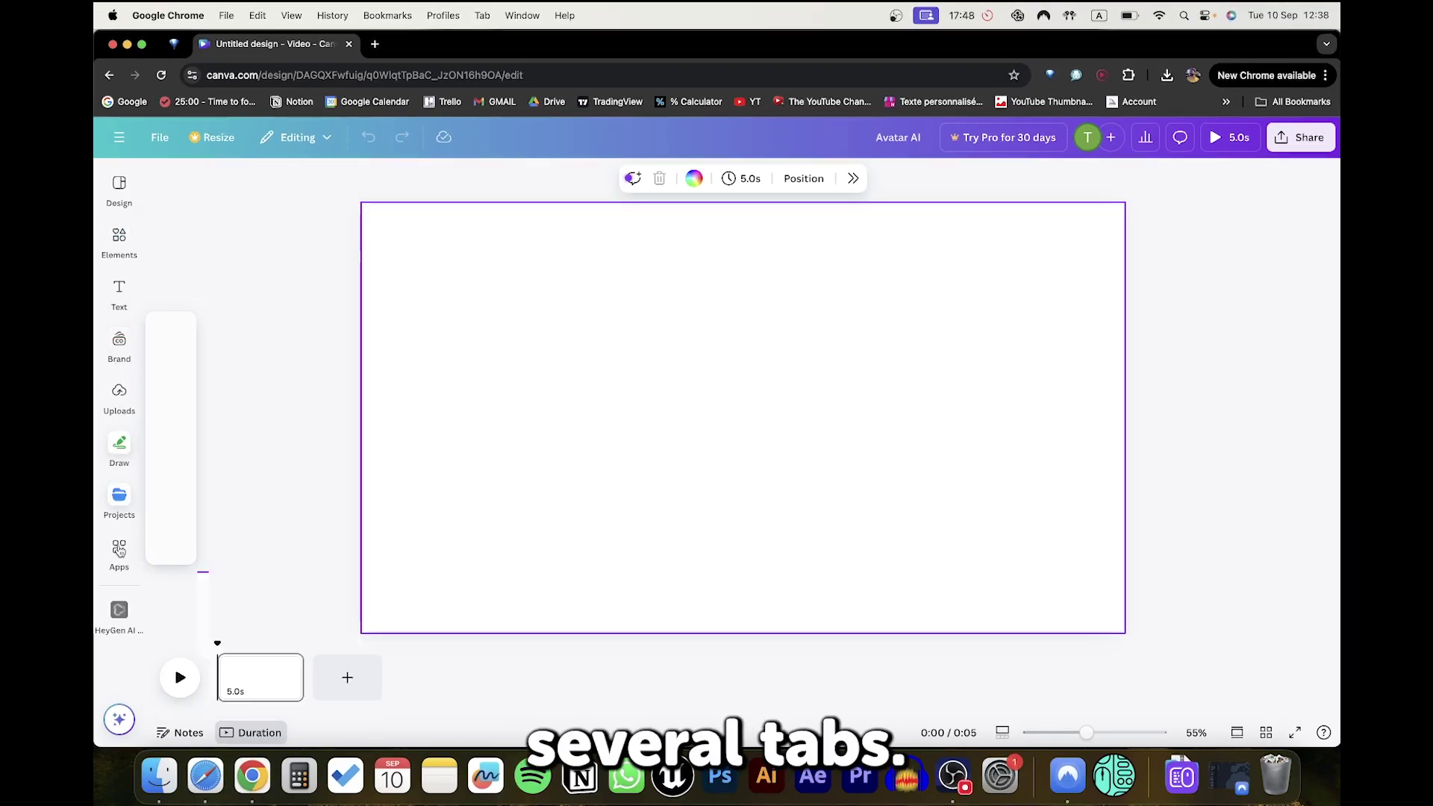
Find the HeyGen AI Avatars app in Apps by searching 'Heygen' and open it
click(119, 548)
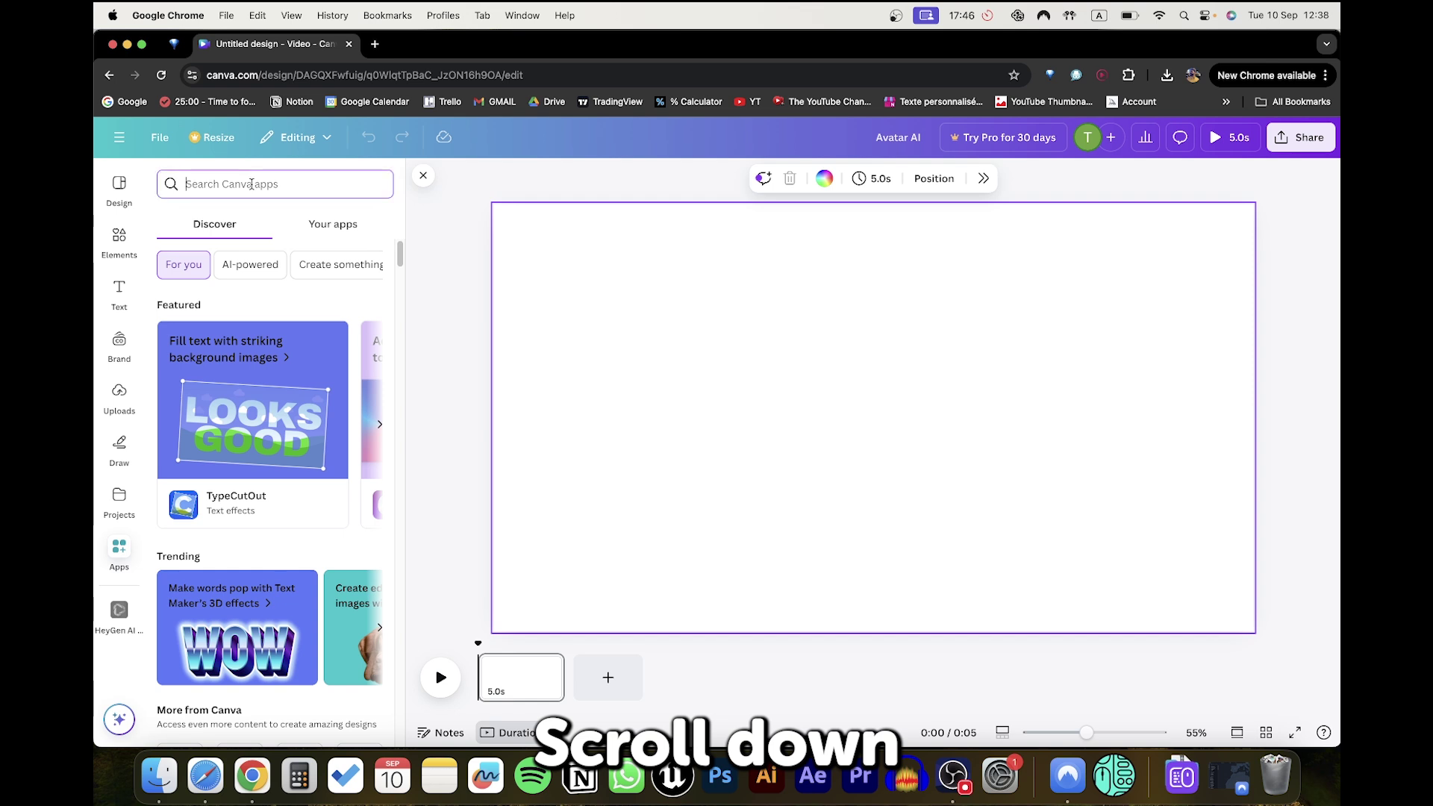
text(Heygen)
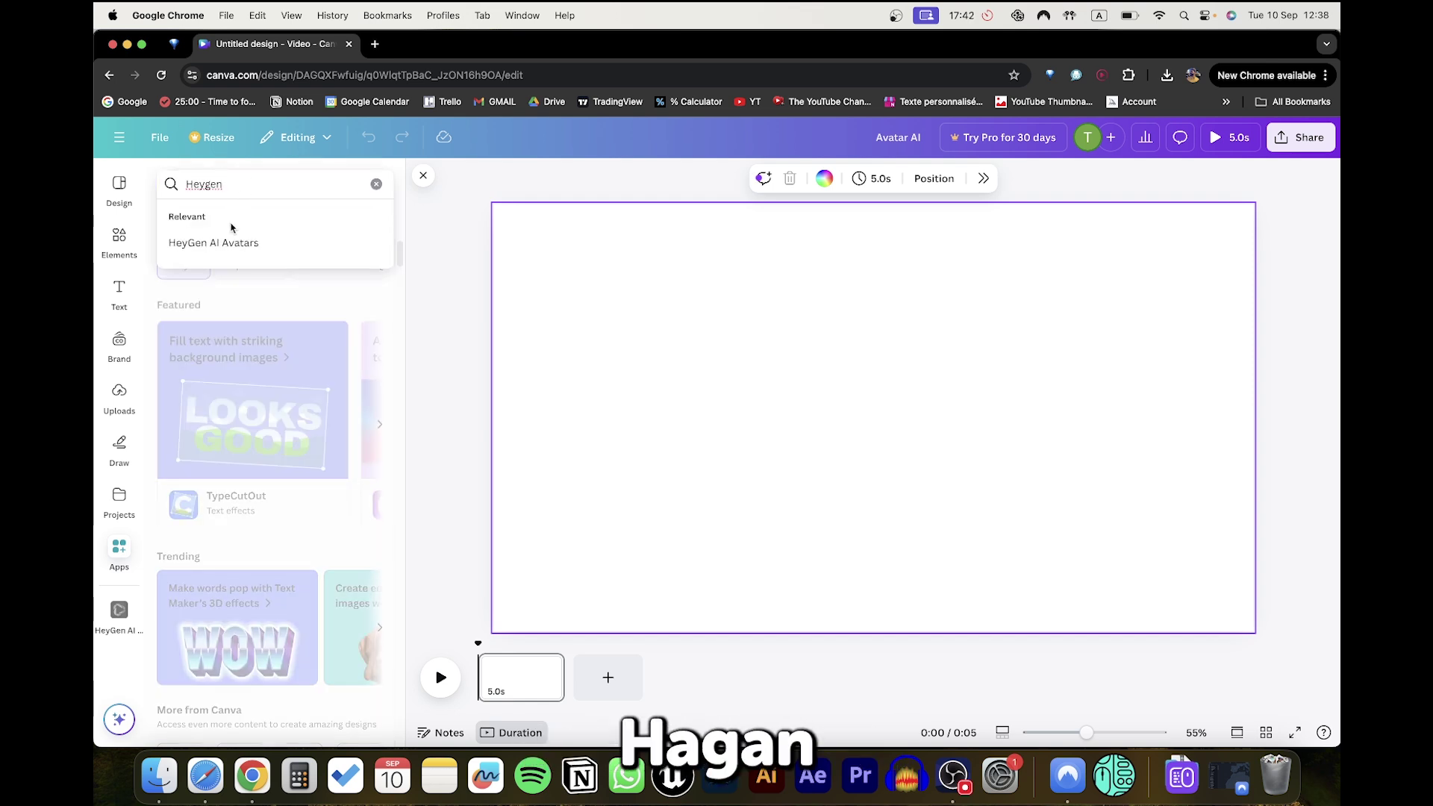
click(228, 241)
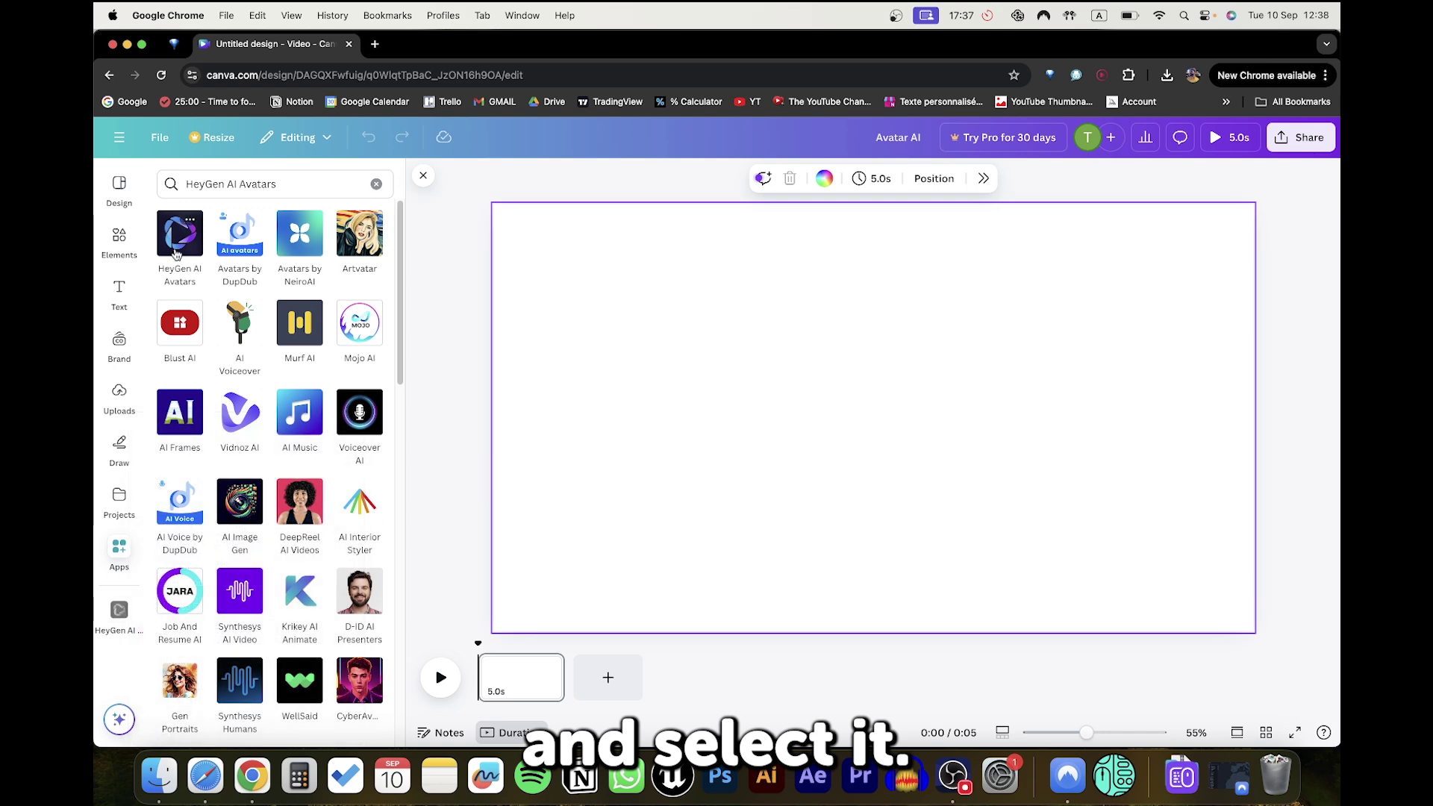
click(177, 254)
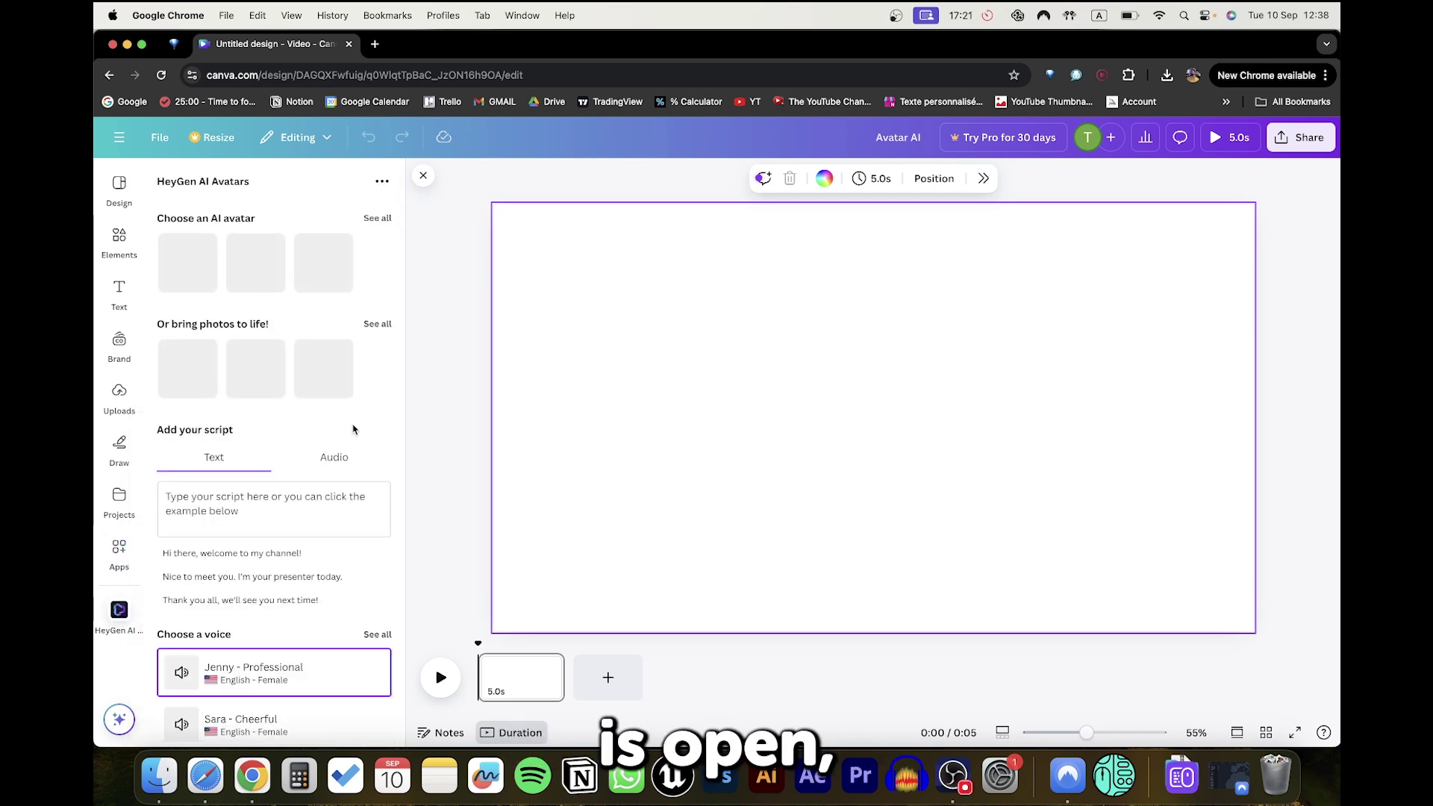
Connect the app to HeyGen, accepting cookies and signing in with Google
scroll(350, 419, down, 3)
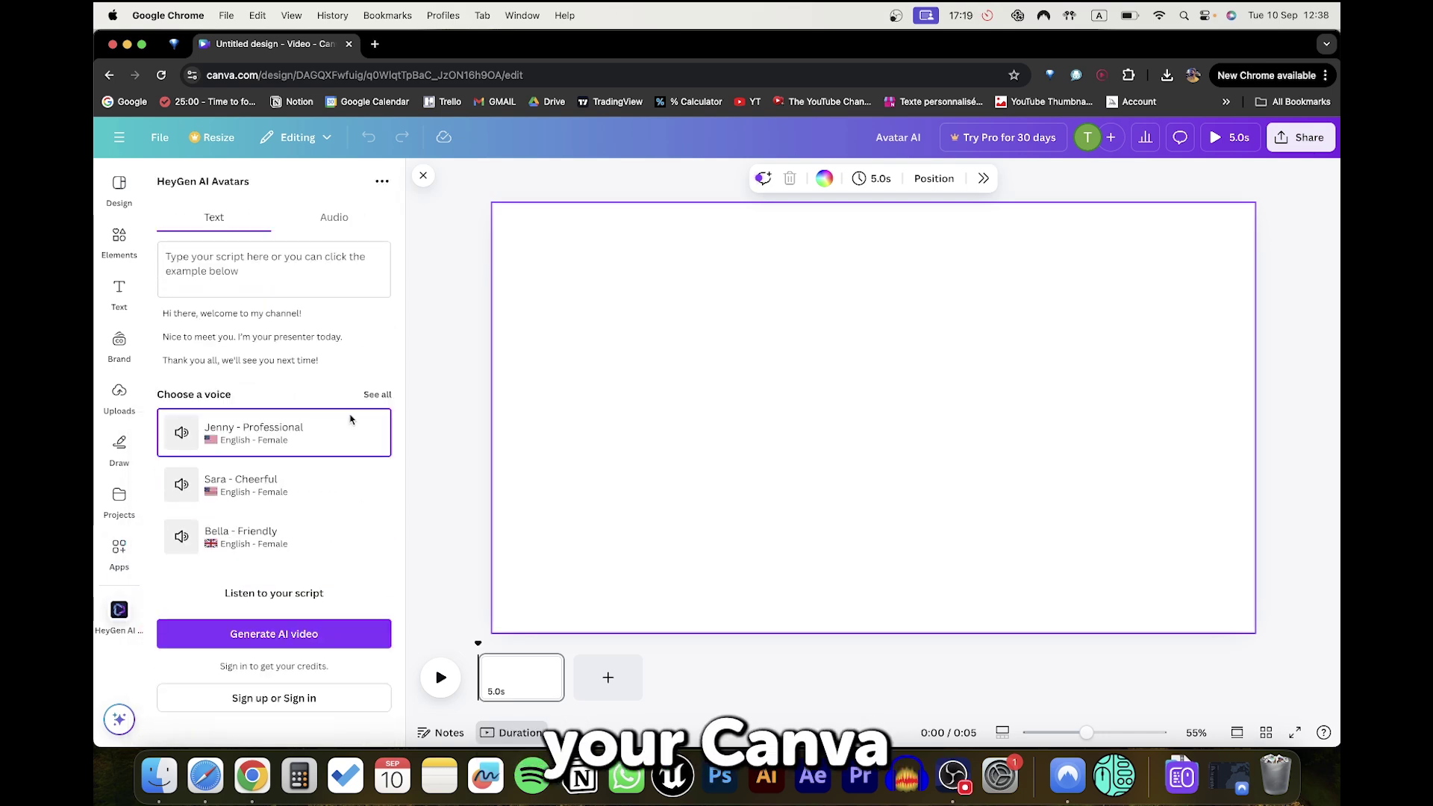
click(281, 697)
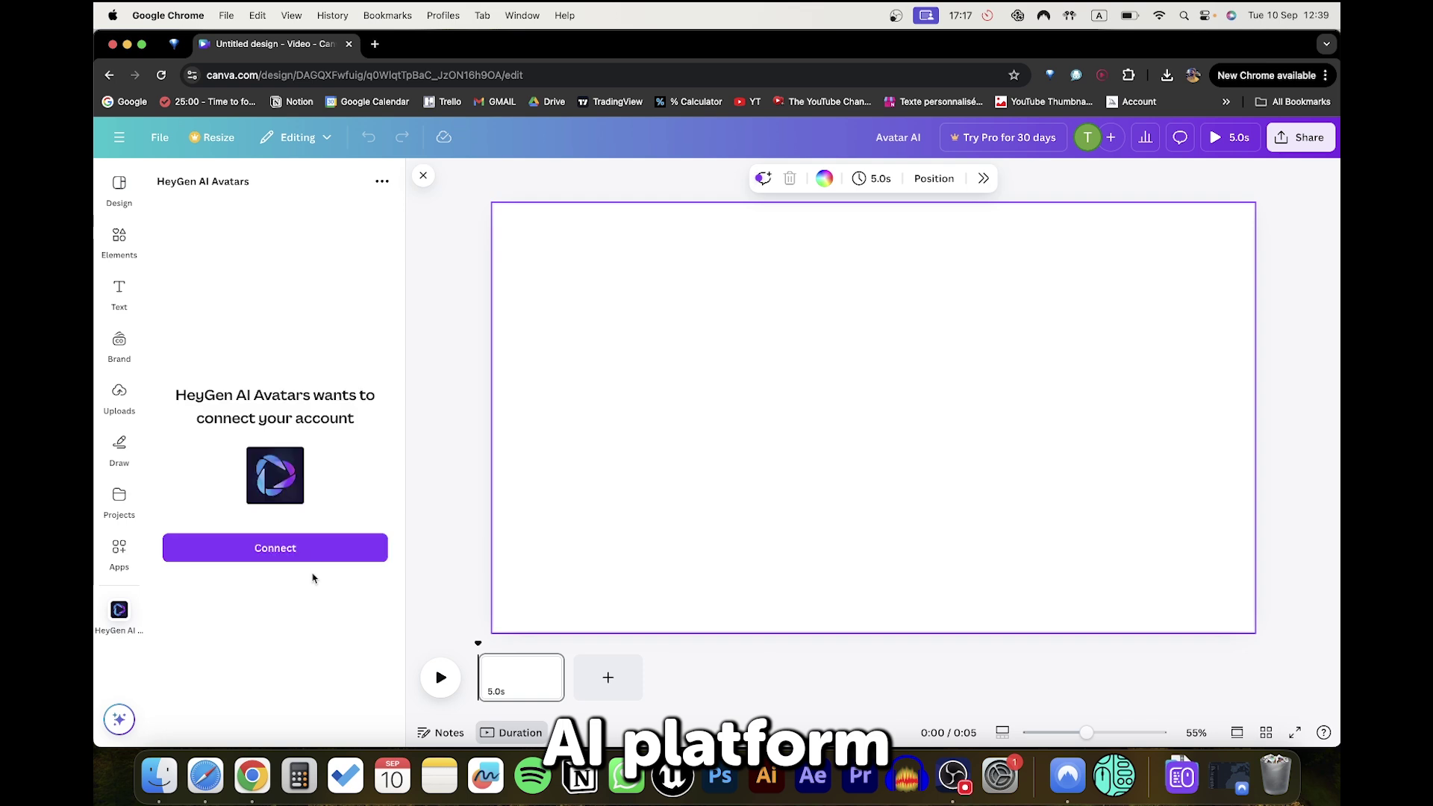
click(312, 559)
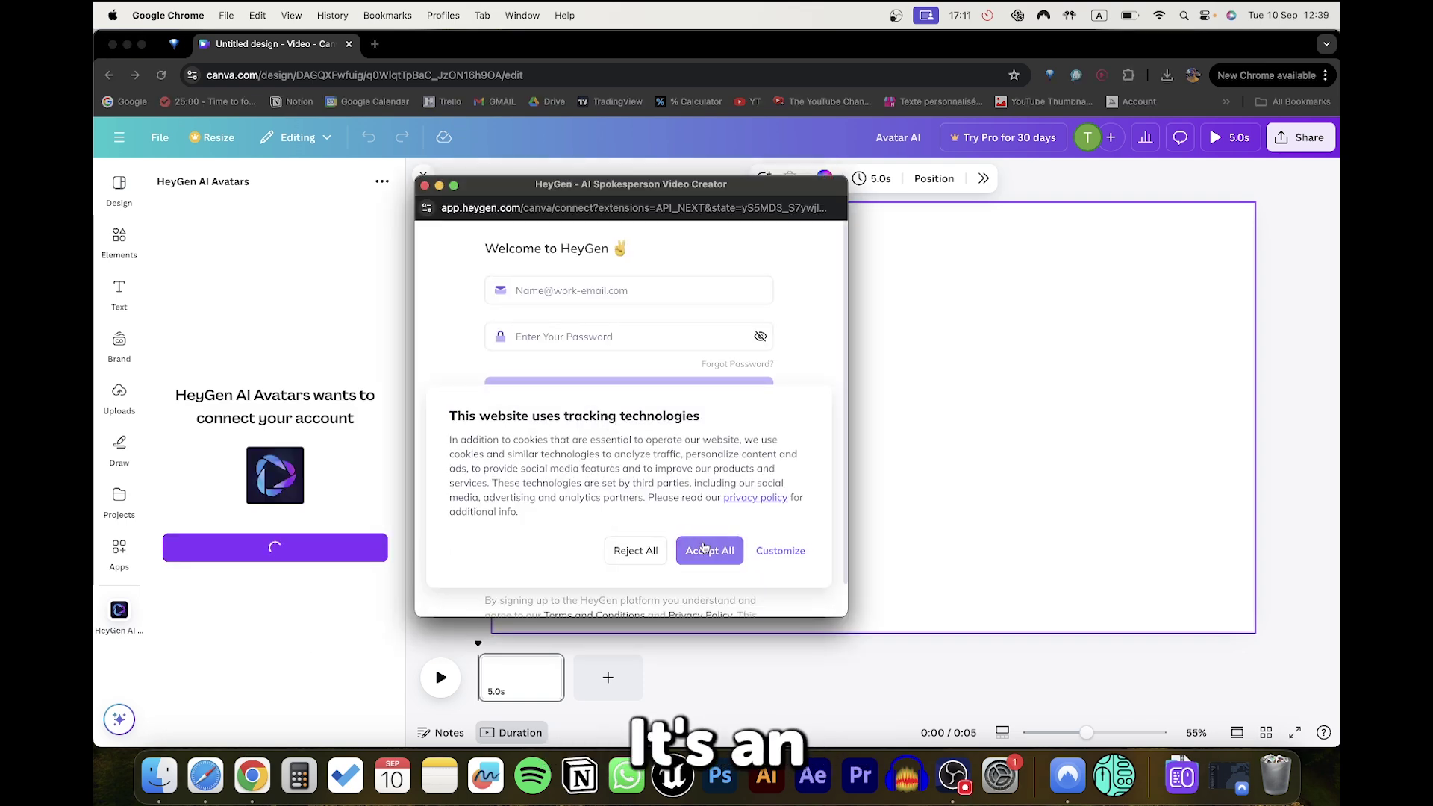
click(711, 551)
click(623, 489)
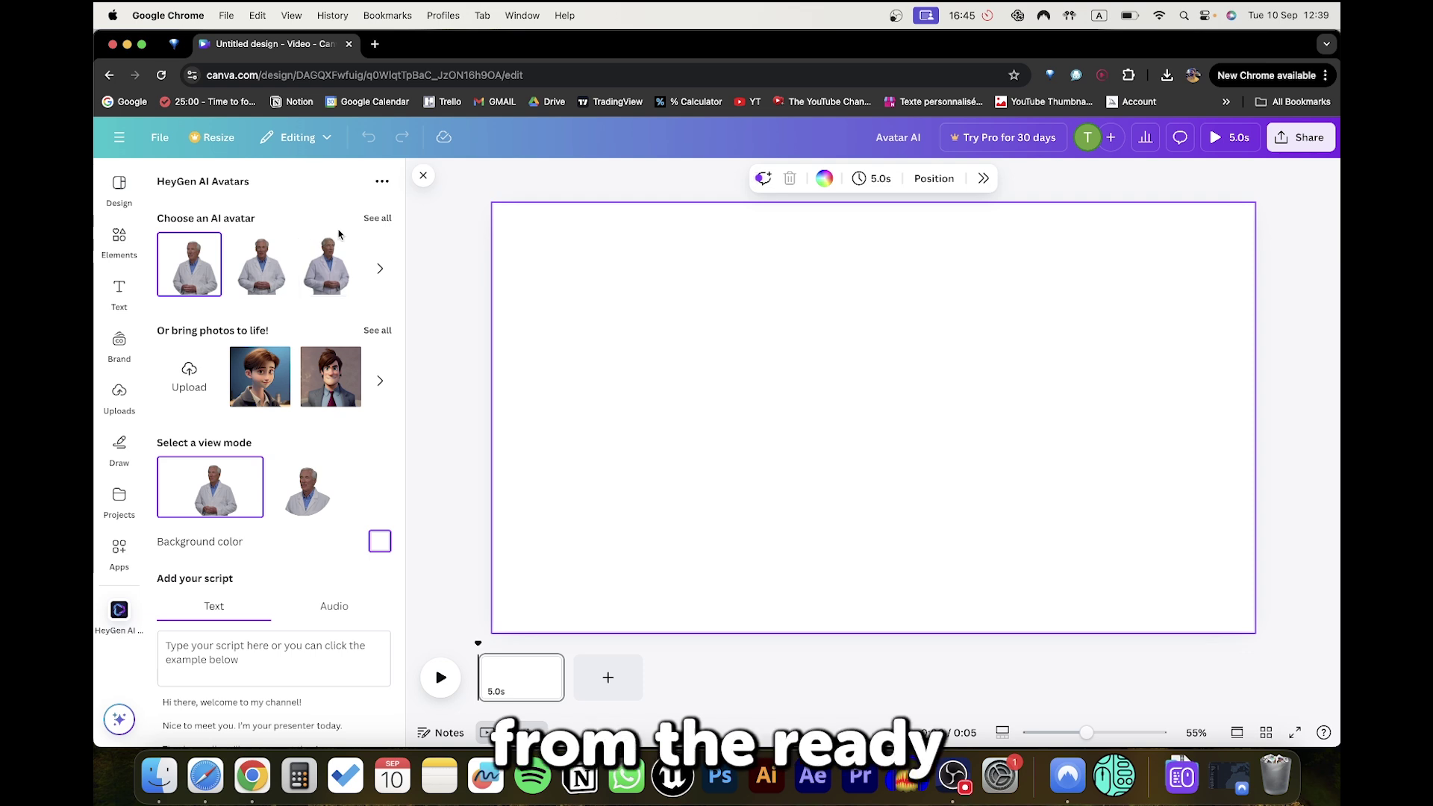
Pick the woman-at-desk office avatar from the full HeyGen avatar list
click(376, 219)
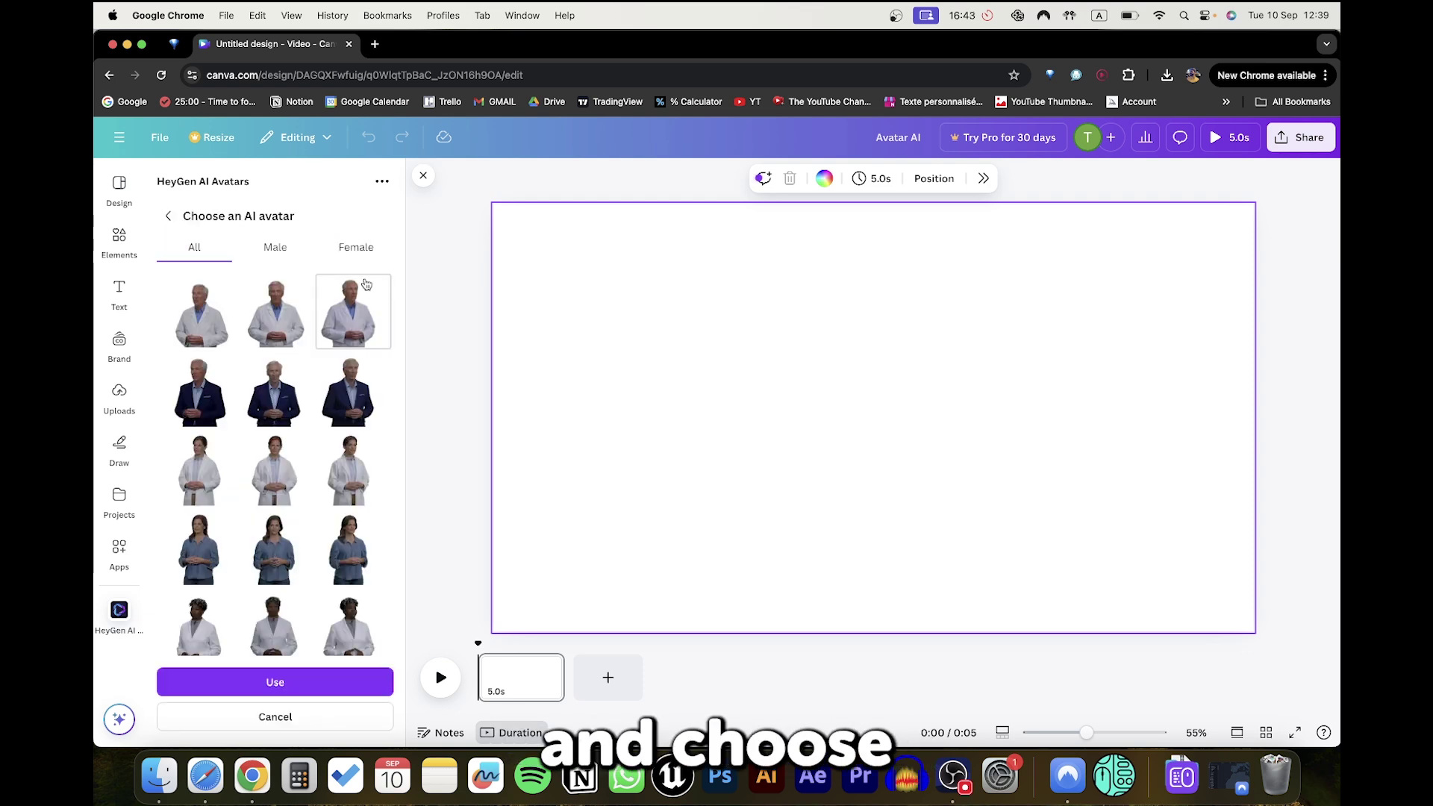
scroll(351, 336, down, 5)
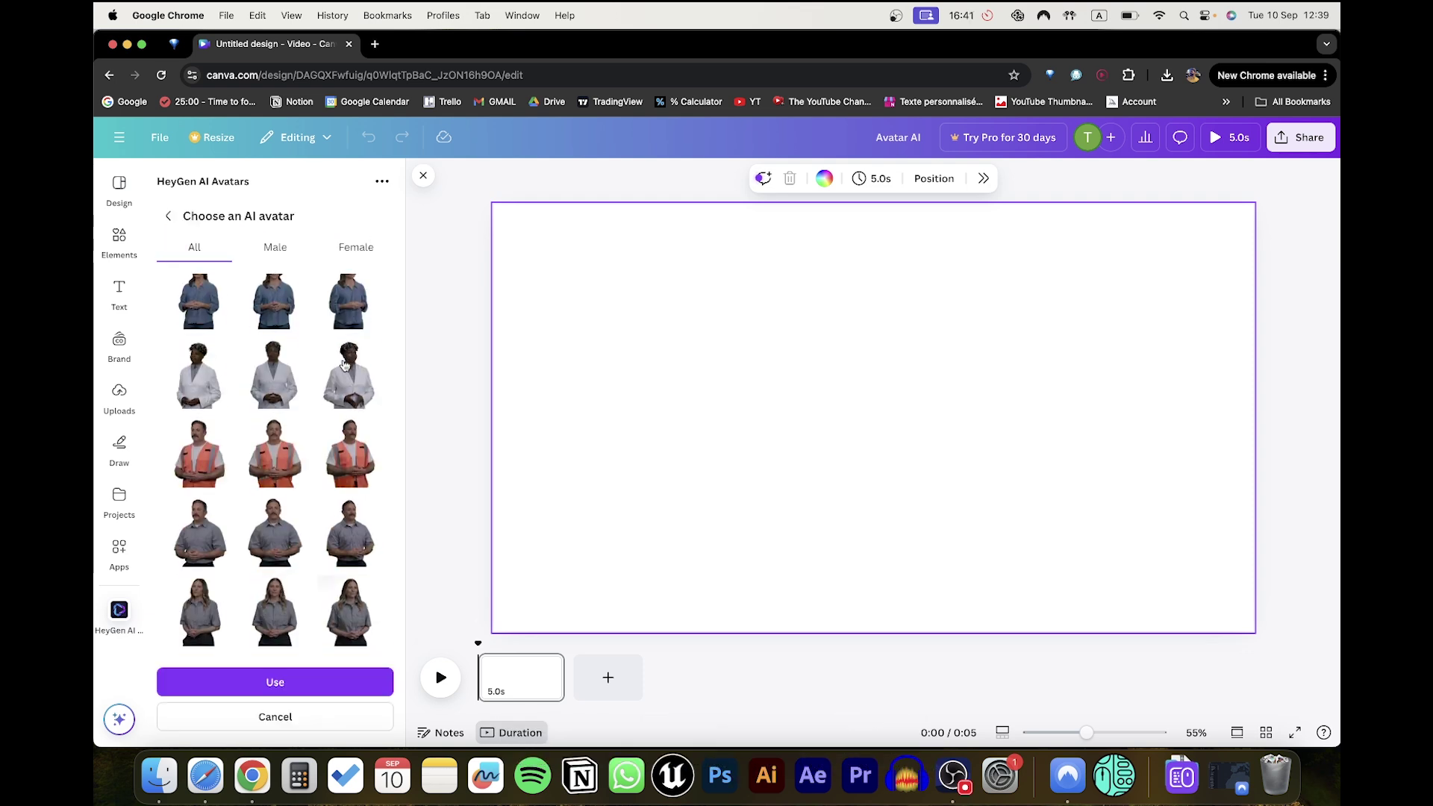
scroll(344, 365, down, 8)
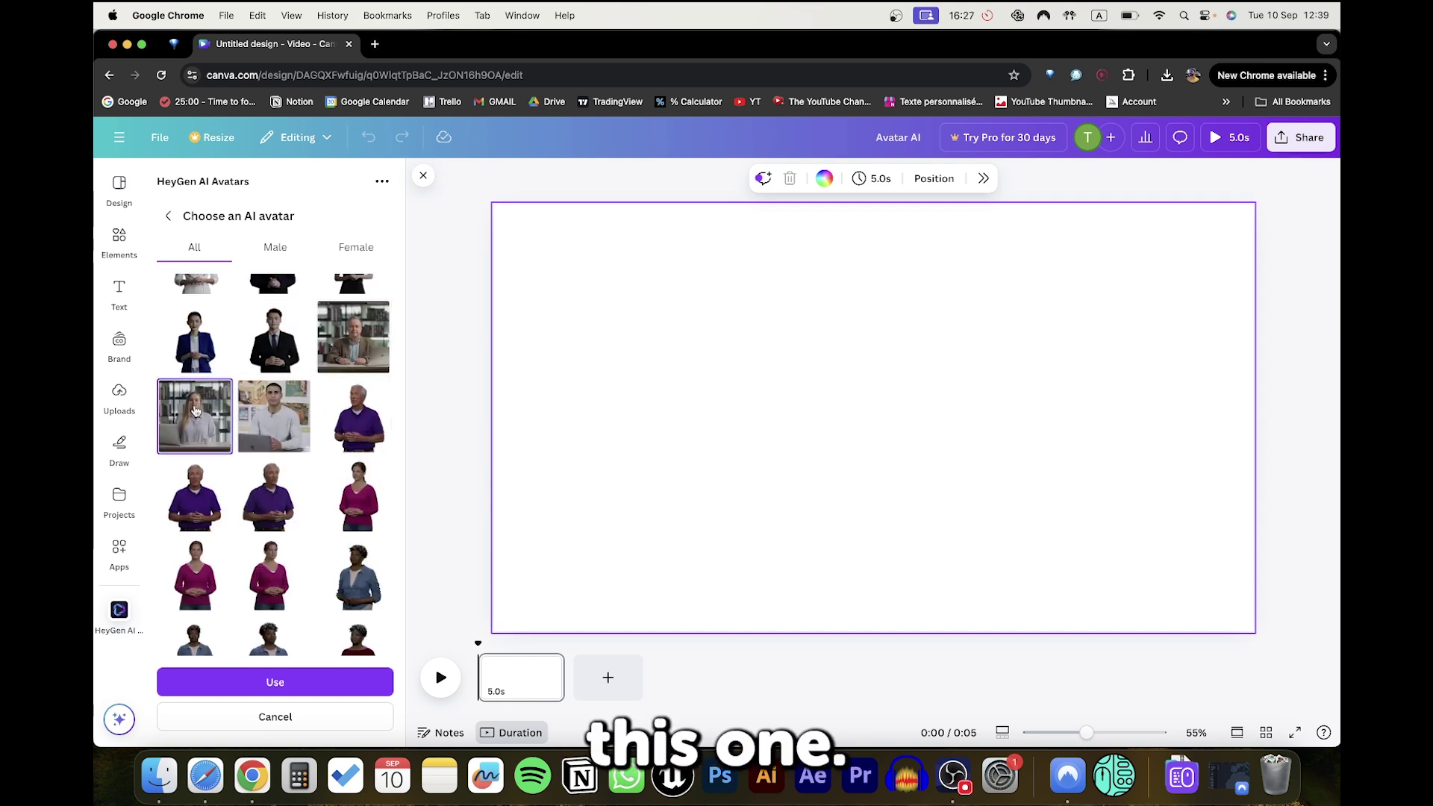
click(291, 672)
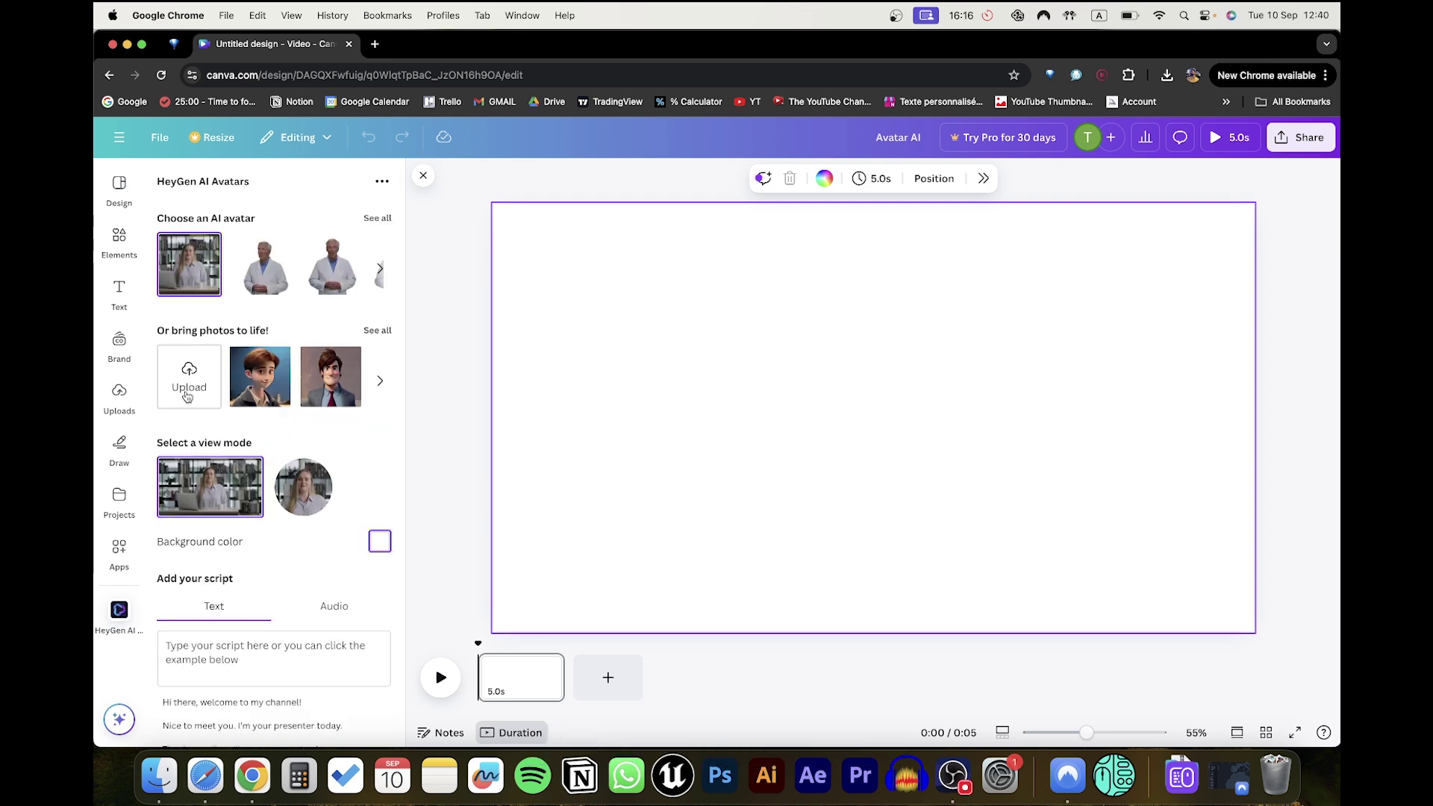
Enter the avatar script 'You can write here whatever you want and I'll read it!'
scroll(317, 461, down, 5)
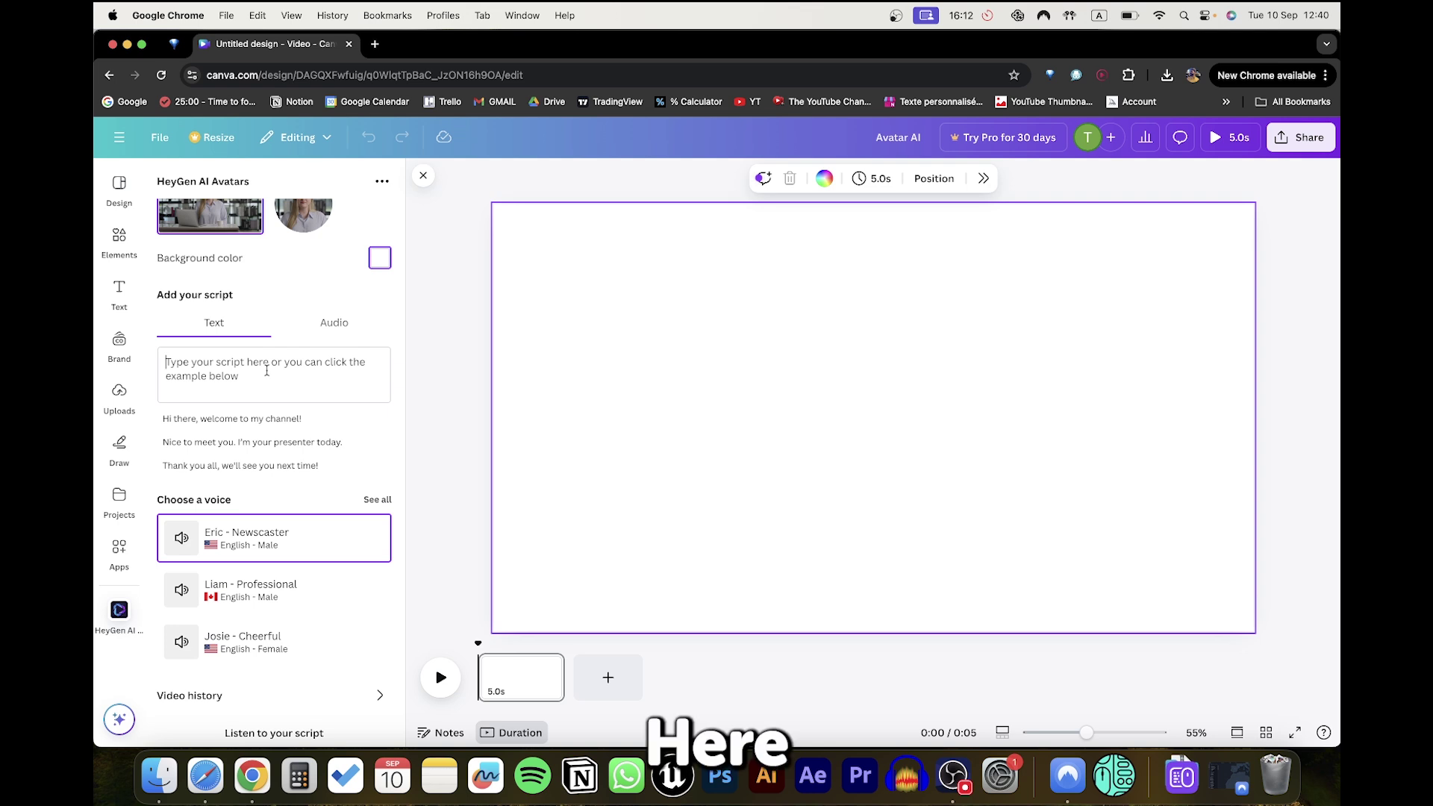
text(You can wr)
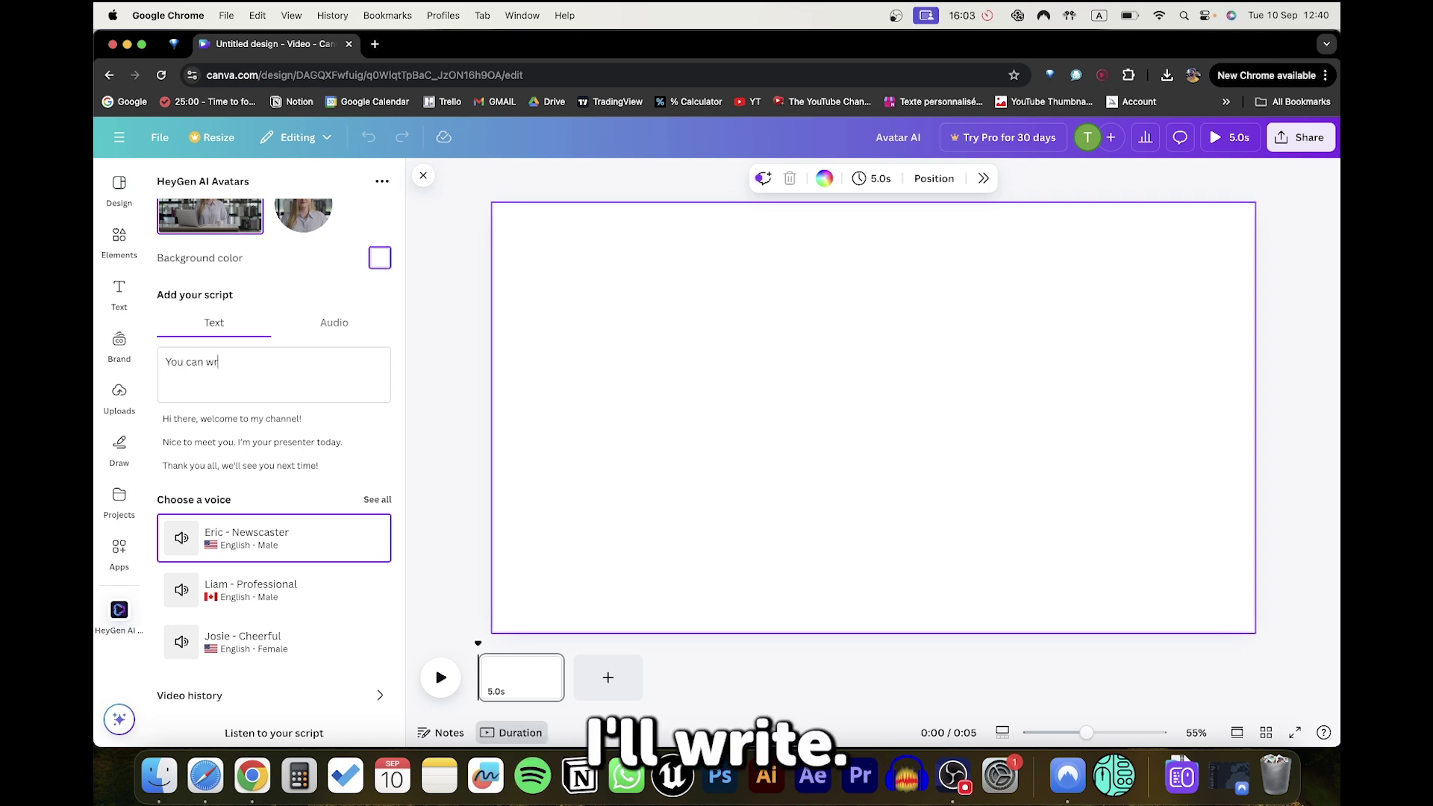
text(ite here whatever you want and I'll read it)
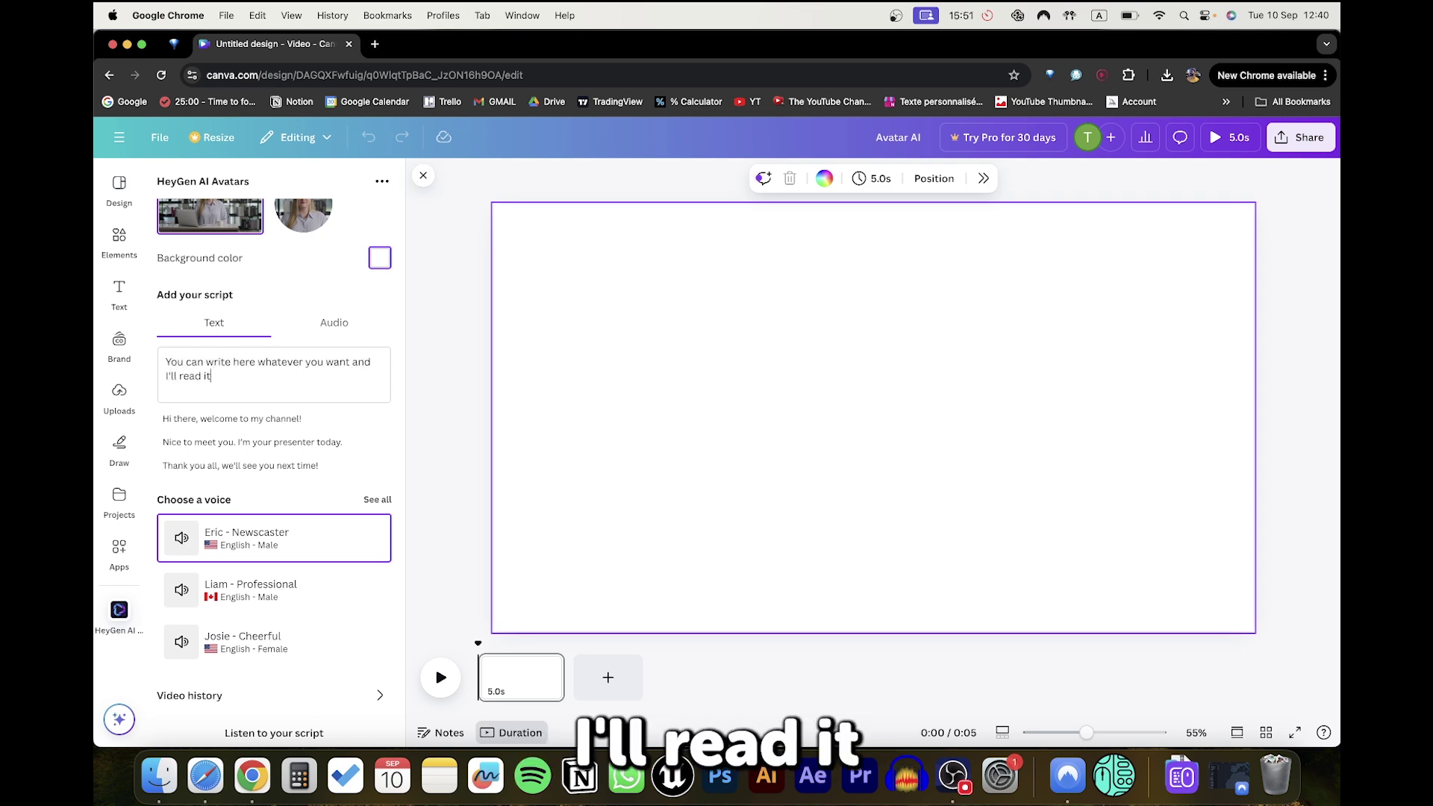
text(!)
scroll(224, 505, down, 3)
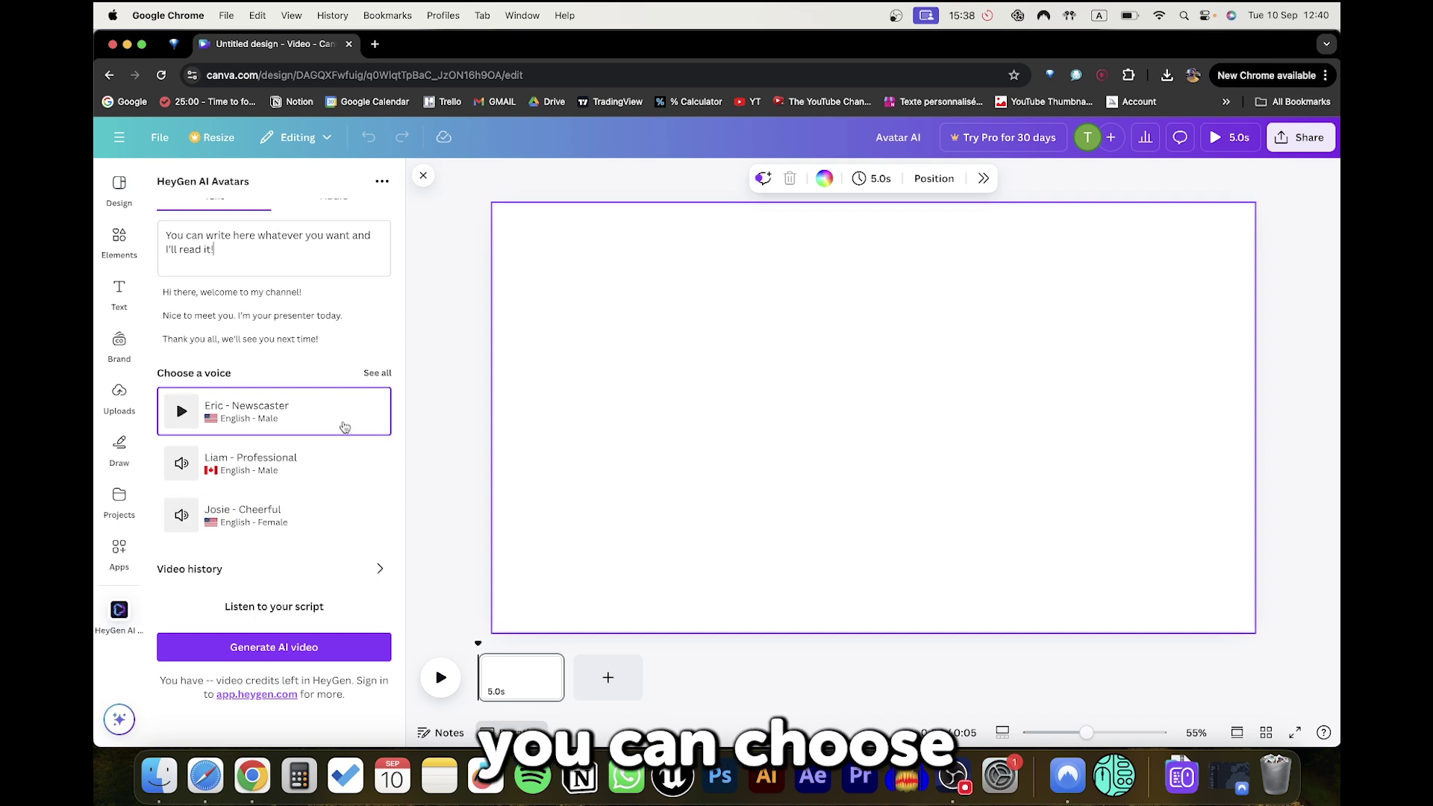
Choose Lizzie, the English female voice, from the full voice list
click(375, 371)
scroll(294, 440, down, 2)
scroll(294, 453, down, 10)
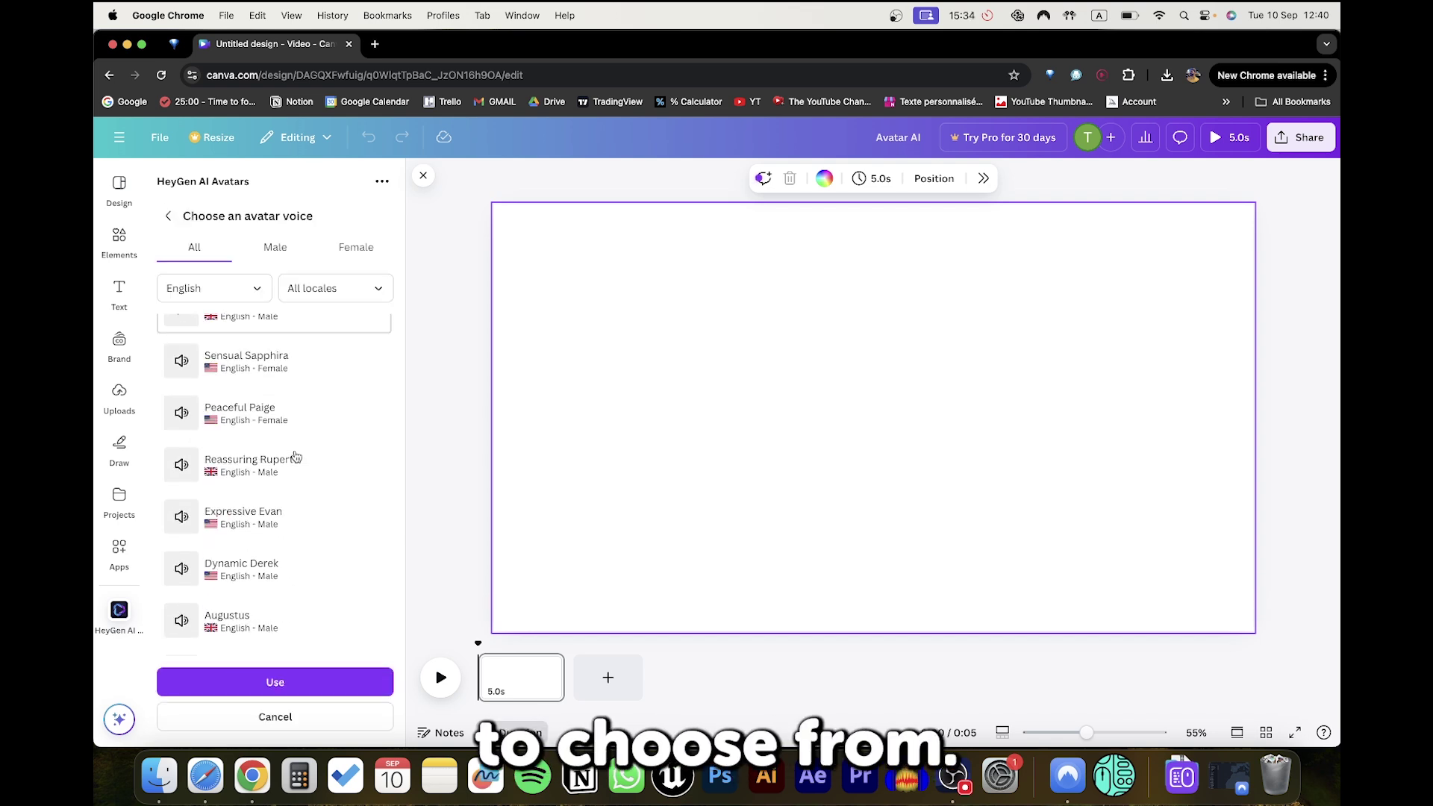
scroll(298, 457, down, 5)
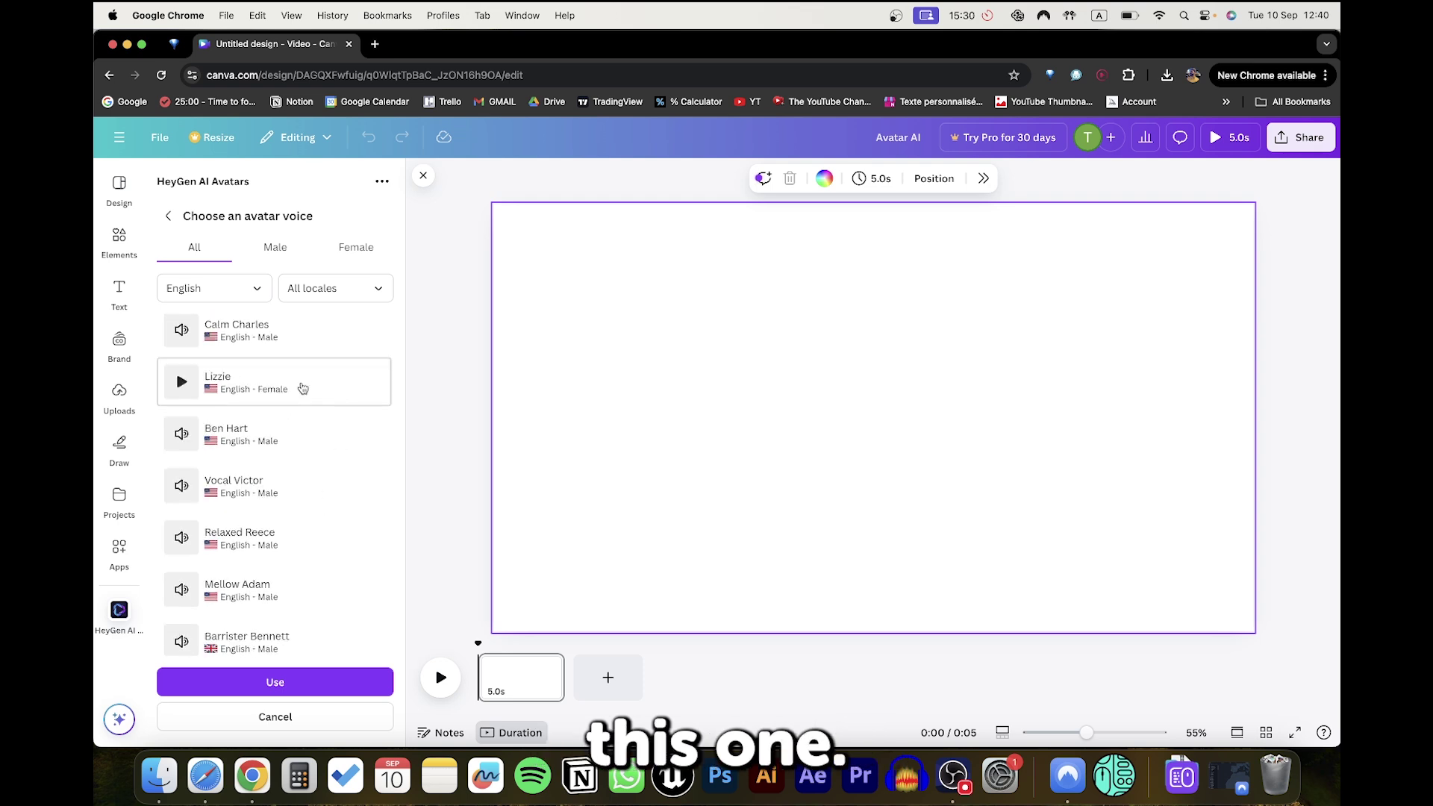
click(288, 682)
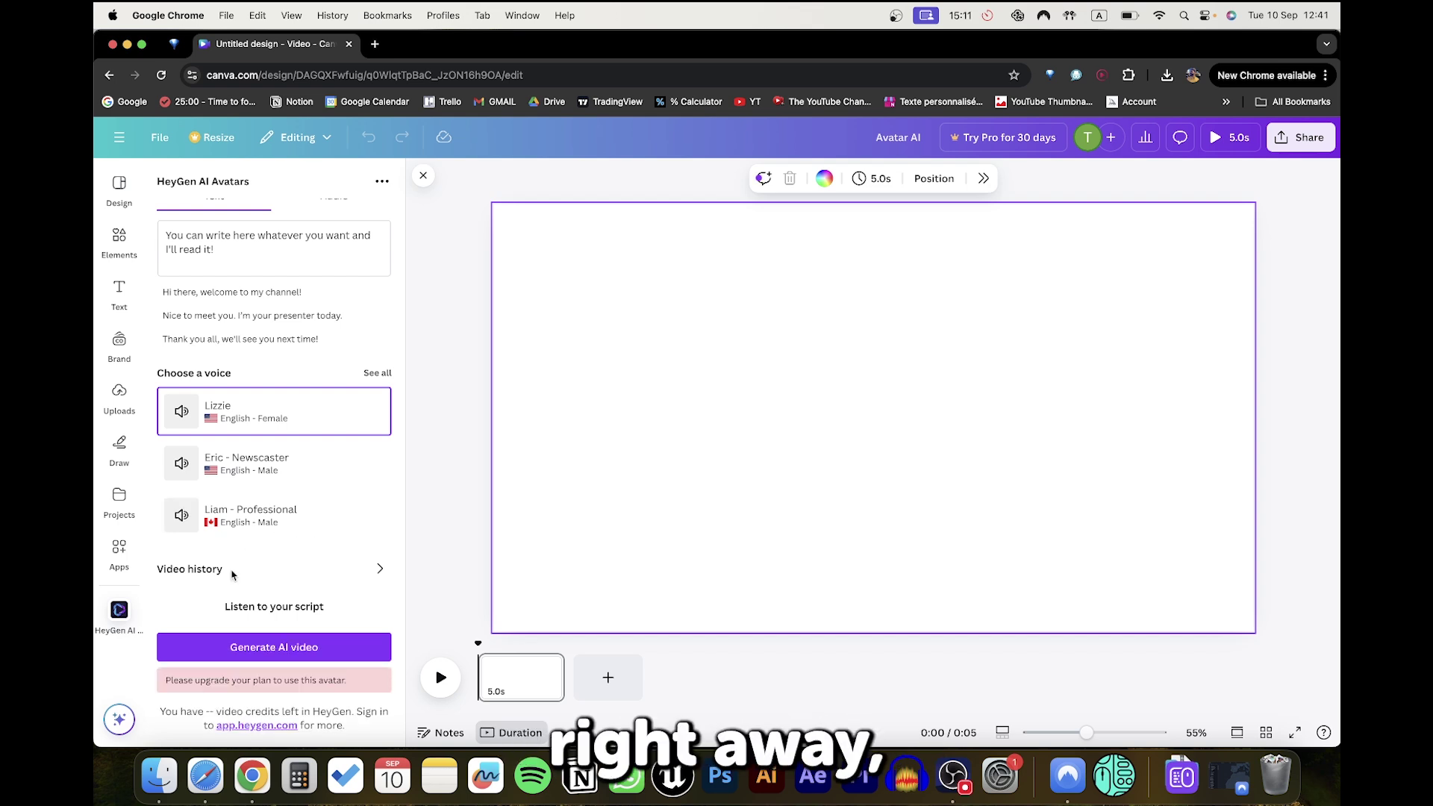
Scroll the HeyGen panel down to the plan-upgrade notice and app.heygen.com link
scroll(305, 631, down, 1)
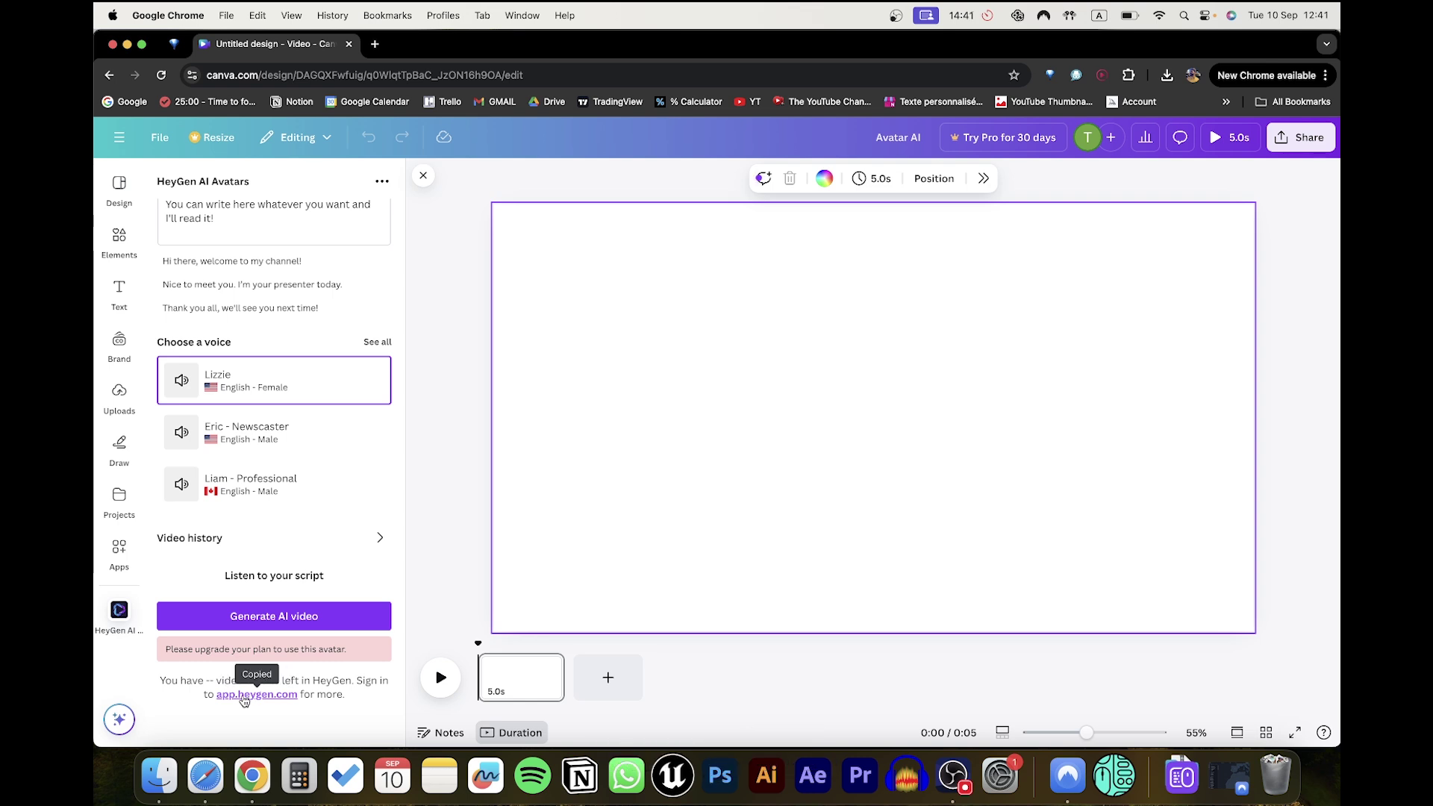
Load app.heygen.com in a new tab and sign in with Google
click(374, 43)
text(app.heygen.com)
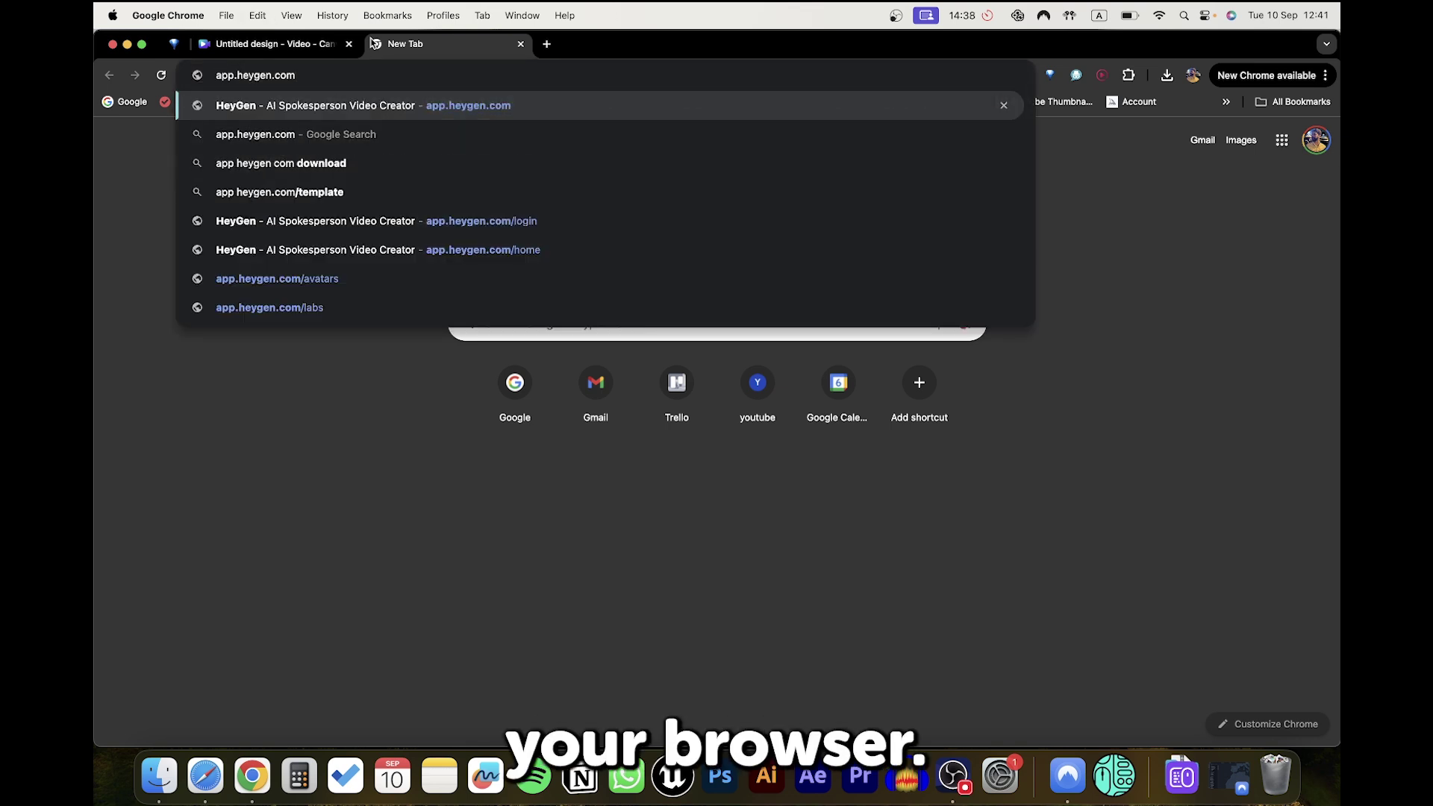
key(Return)
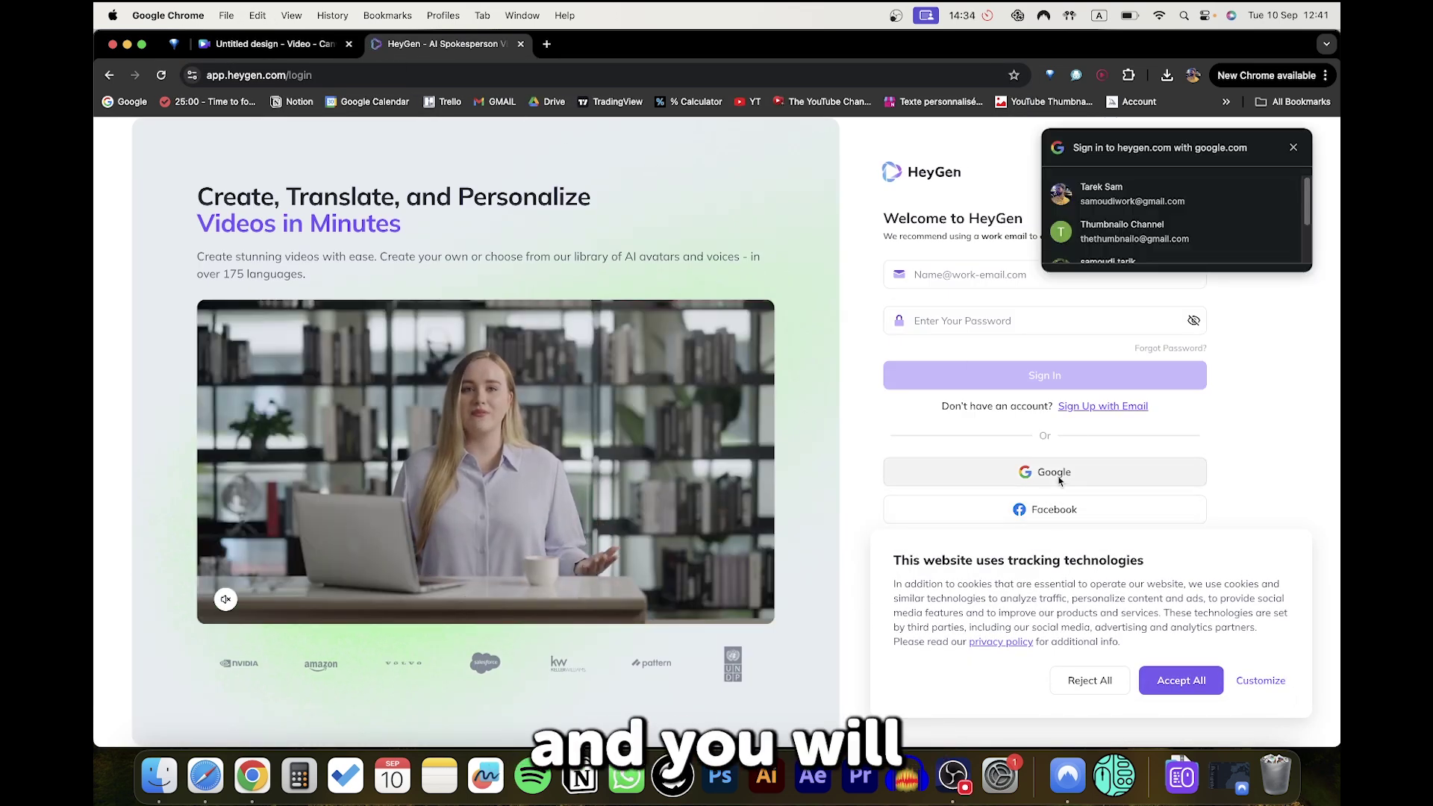
scroll(1111, 238, down, 1)
click(1122, 213)
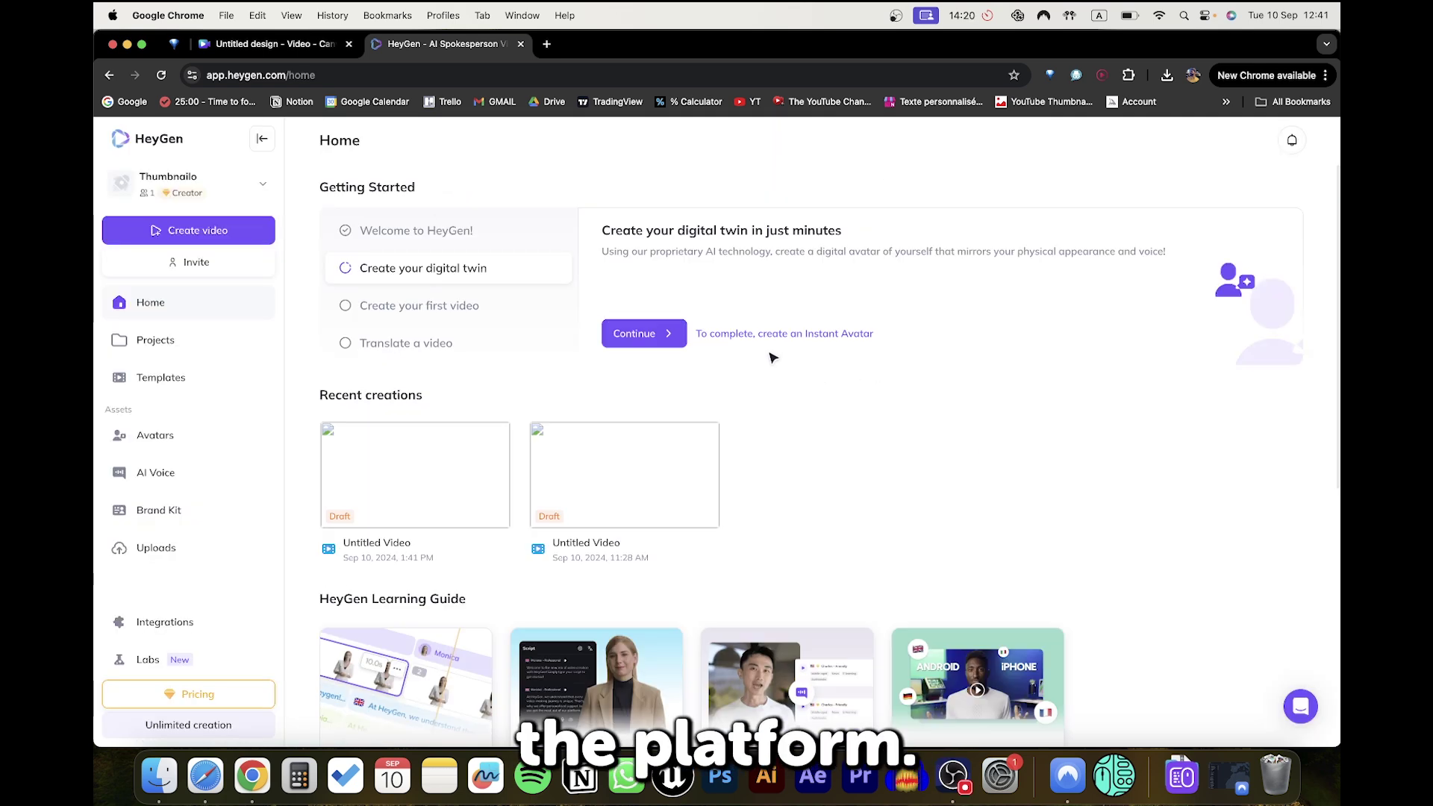
Open the latest Untitled Video draft and play its preview
mouse_move(394, 483)
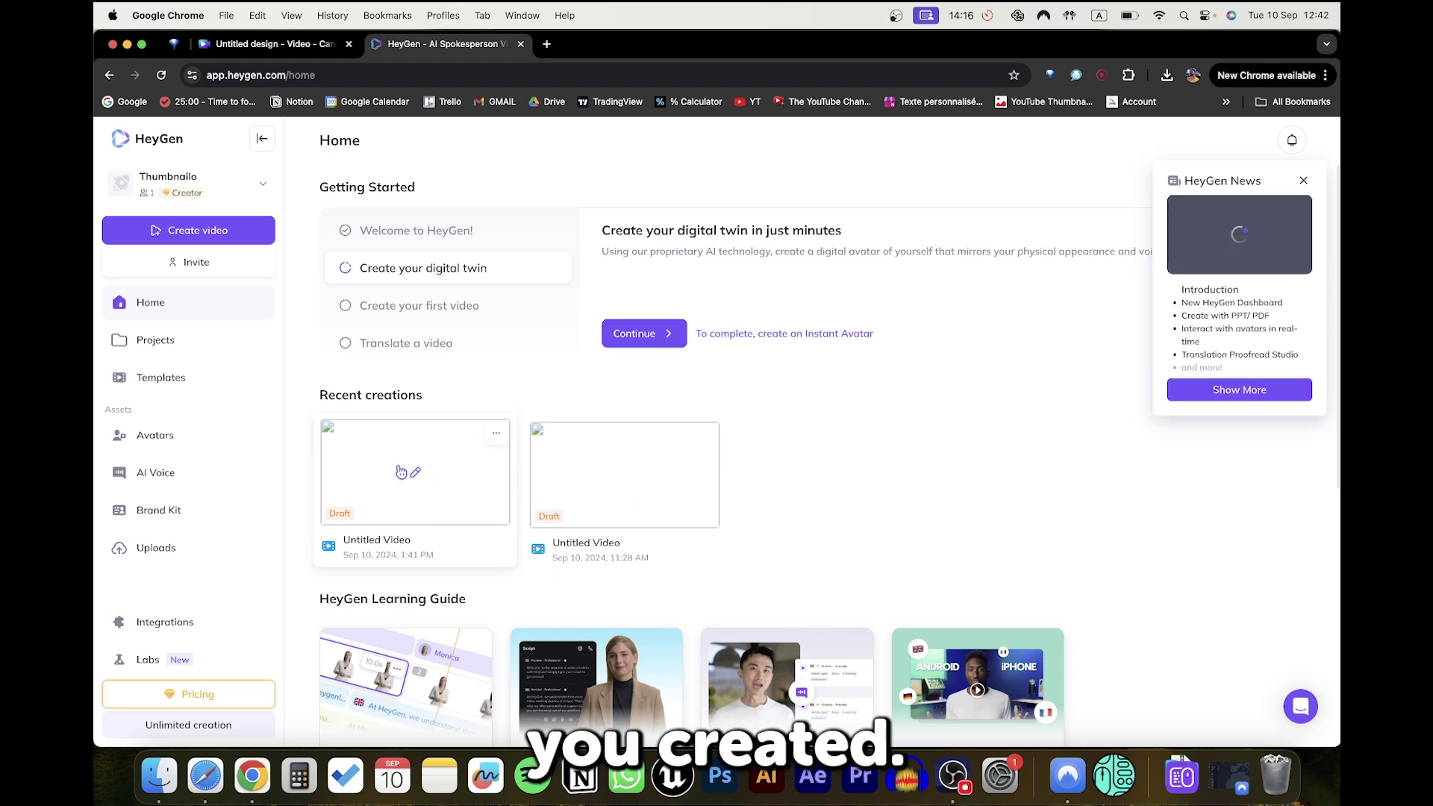
click(379, 463)
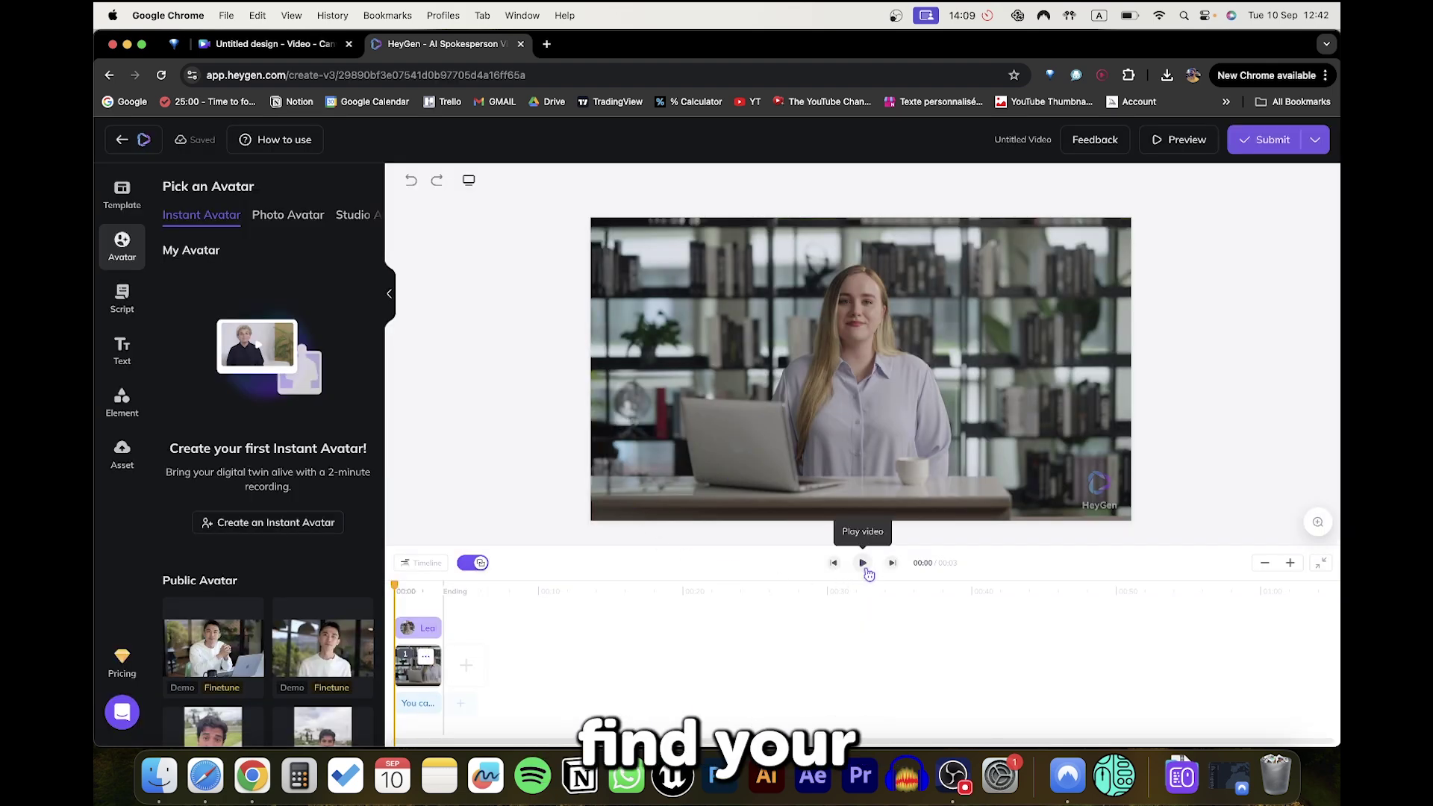
click(863, 563)
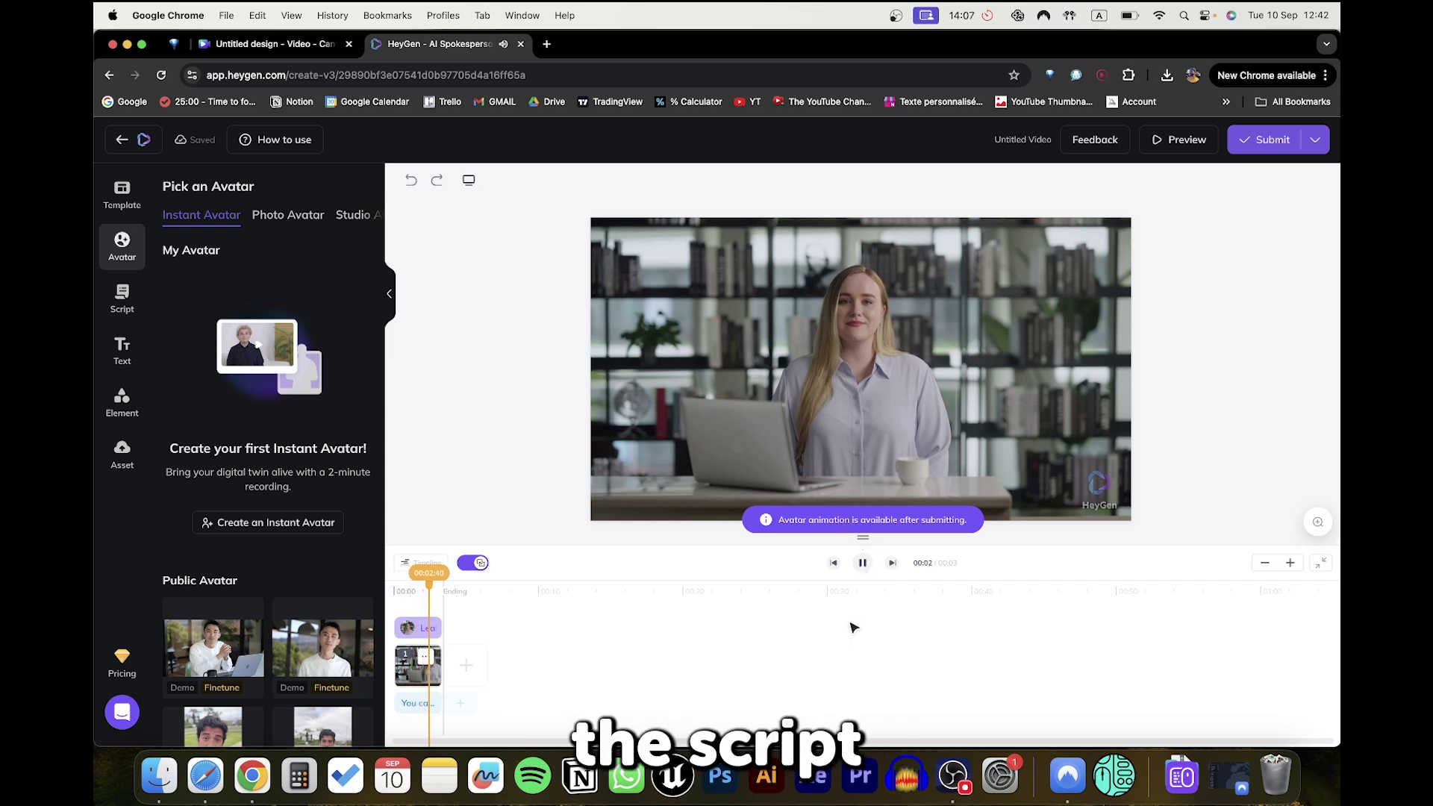
click(863, 563)
click(863, 564)
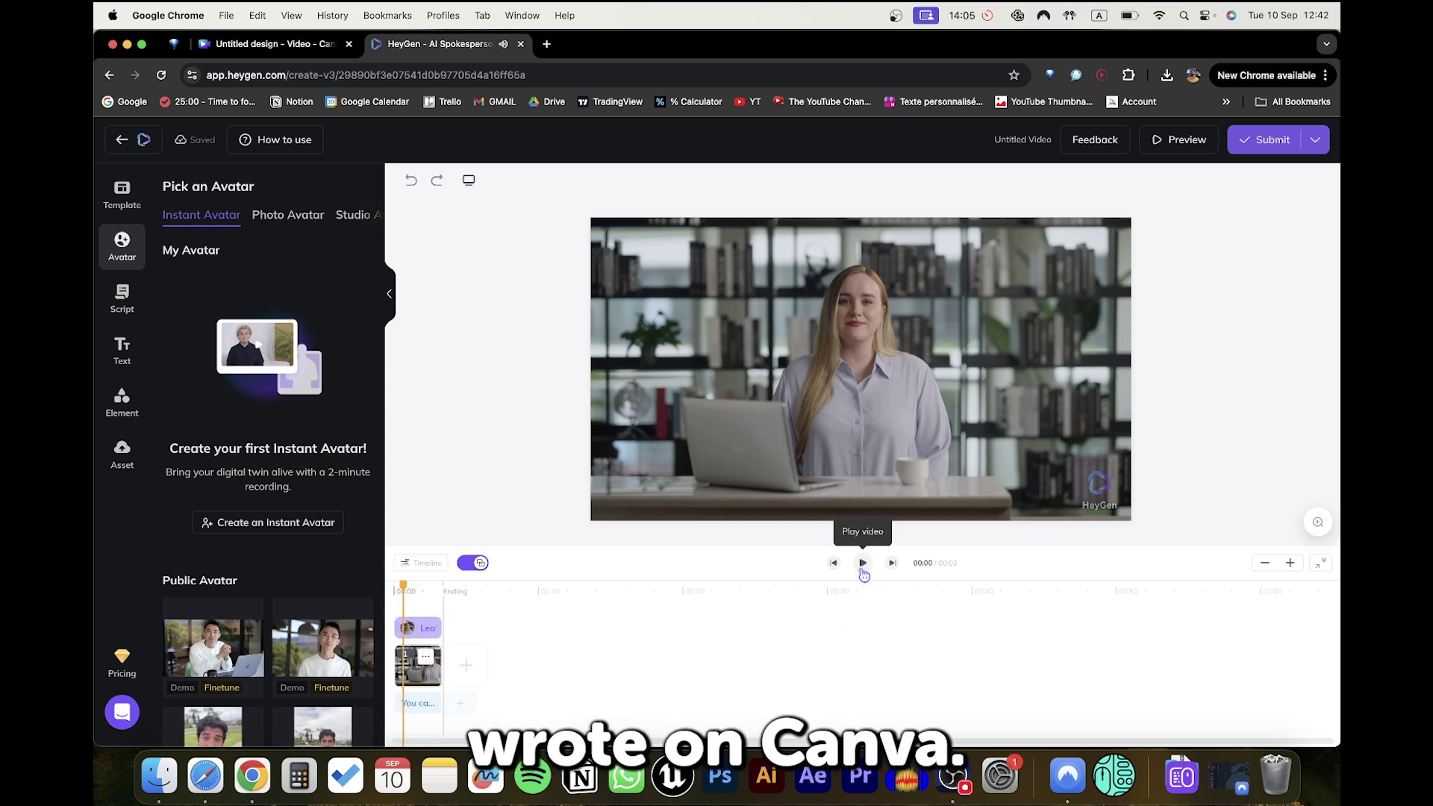
click(863, 564)
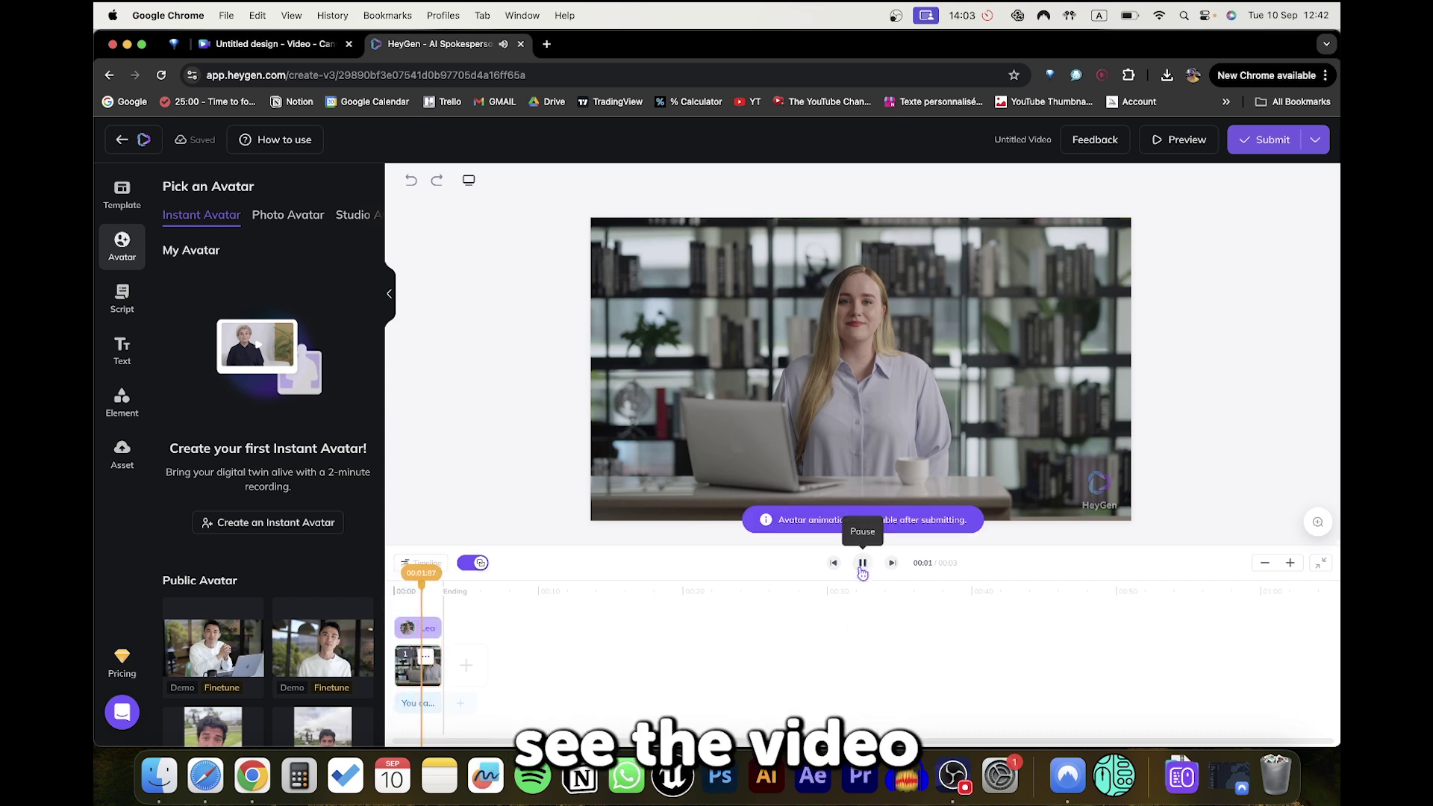
click(862, 569)
click(1265, 140)
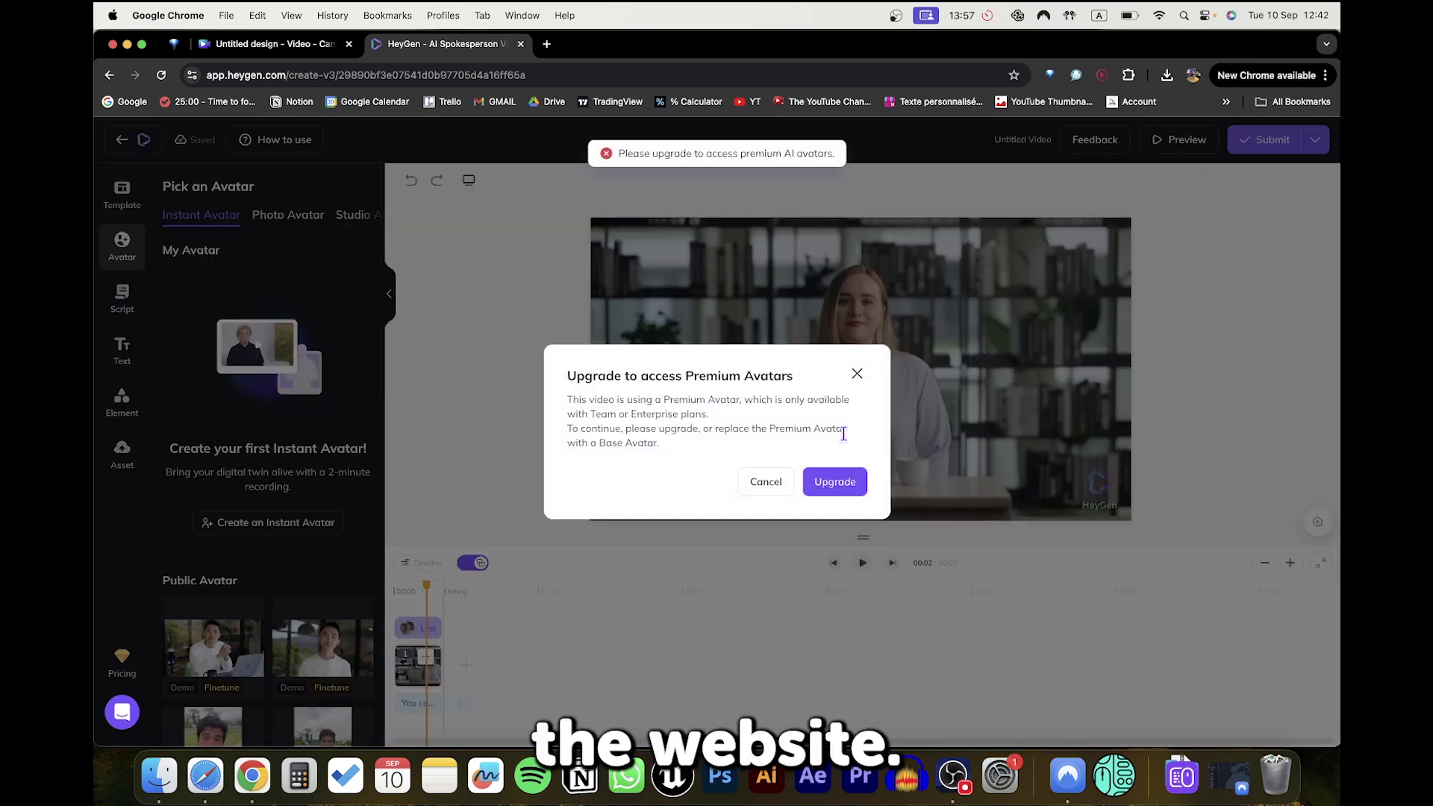
click(776, 483)
Drag the Kristin in Black Suit studio avatar into the video as the presenter
scroll(256, 448, down, 5)
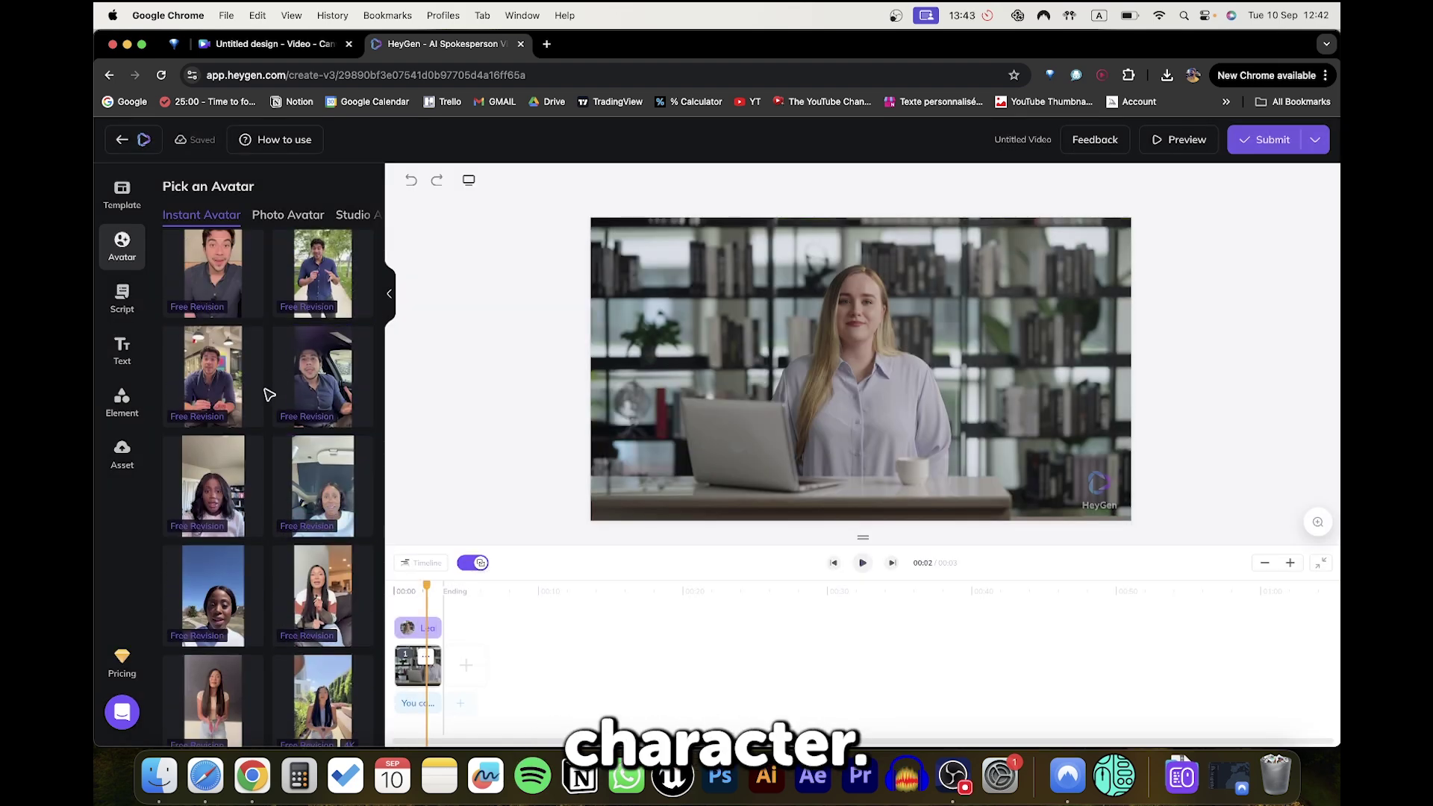
click(267, 221)
click(348, 216)
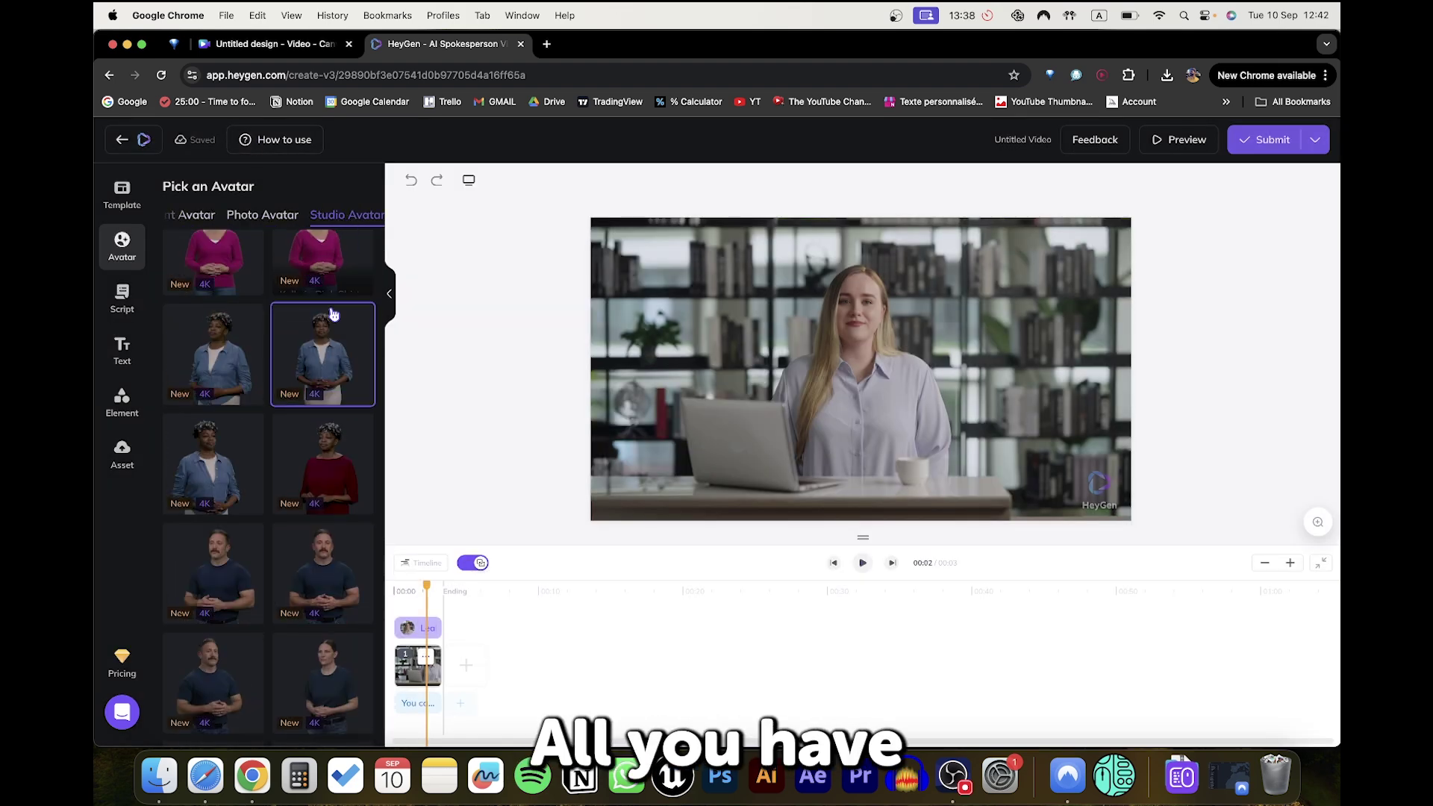
scroll(334, 317, down, 10)
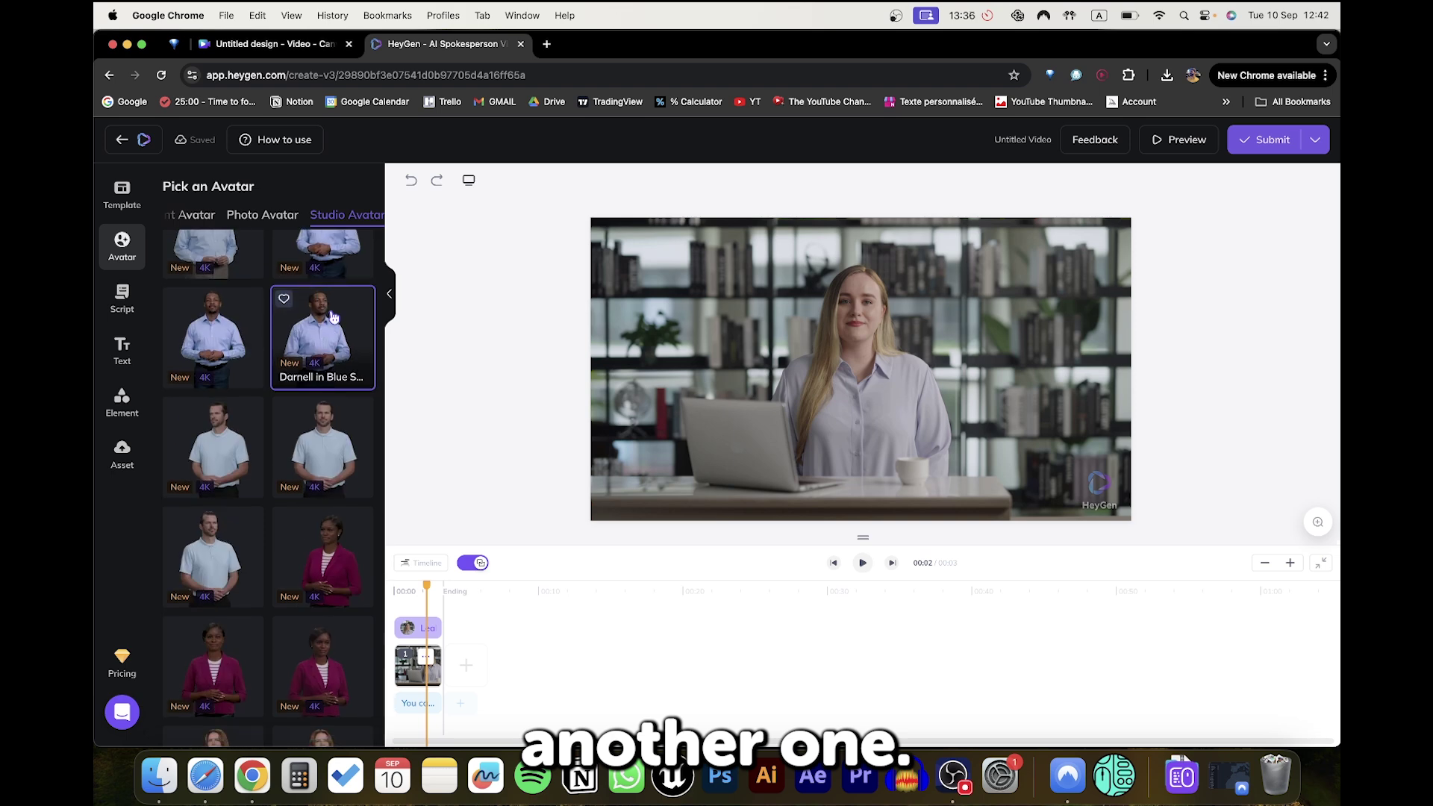
scroll(333, 317, down, 5)
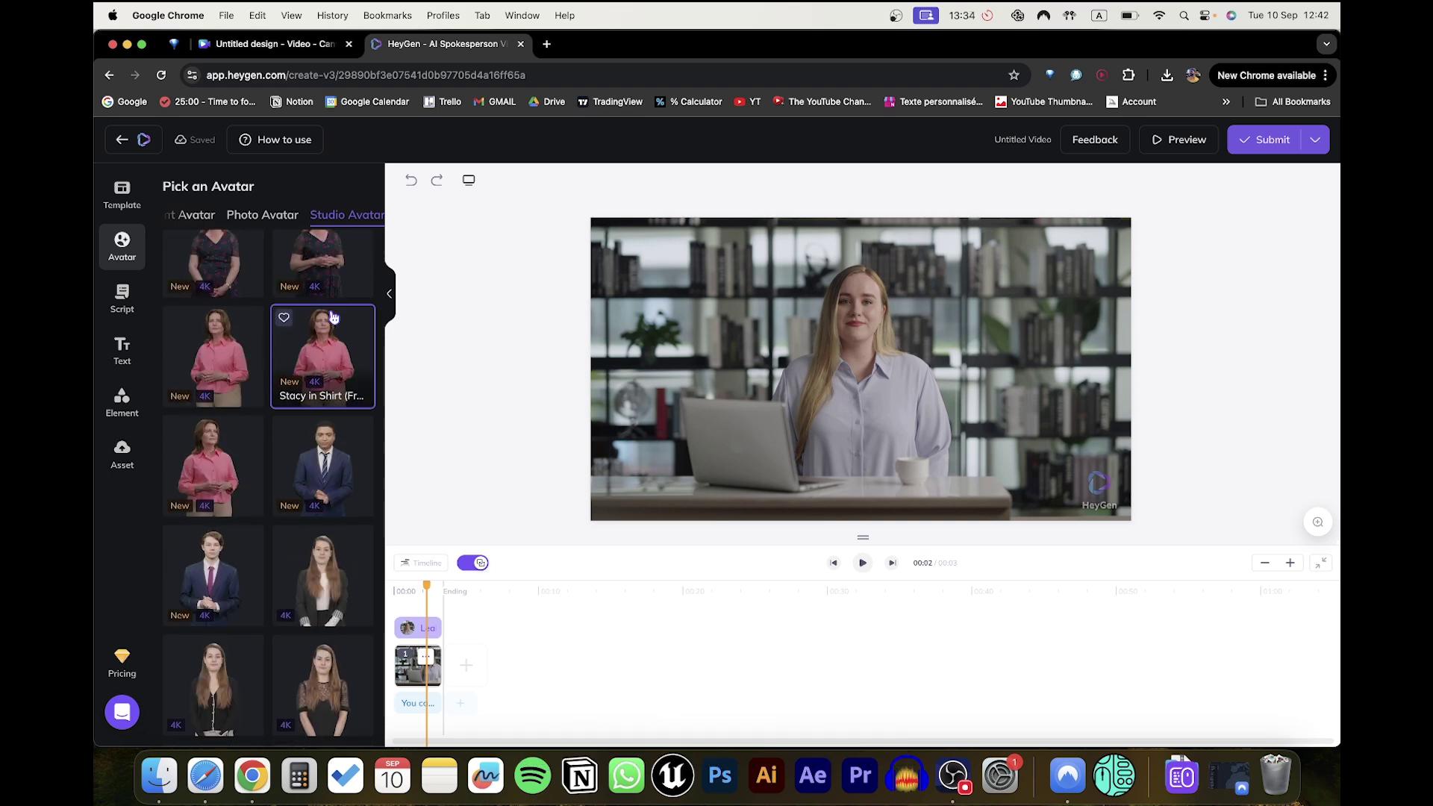
scroll(333, 317, up, 3)
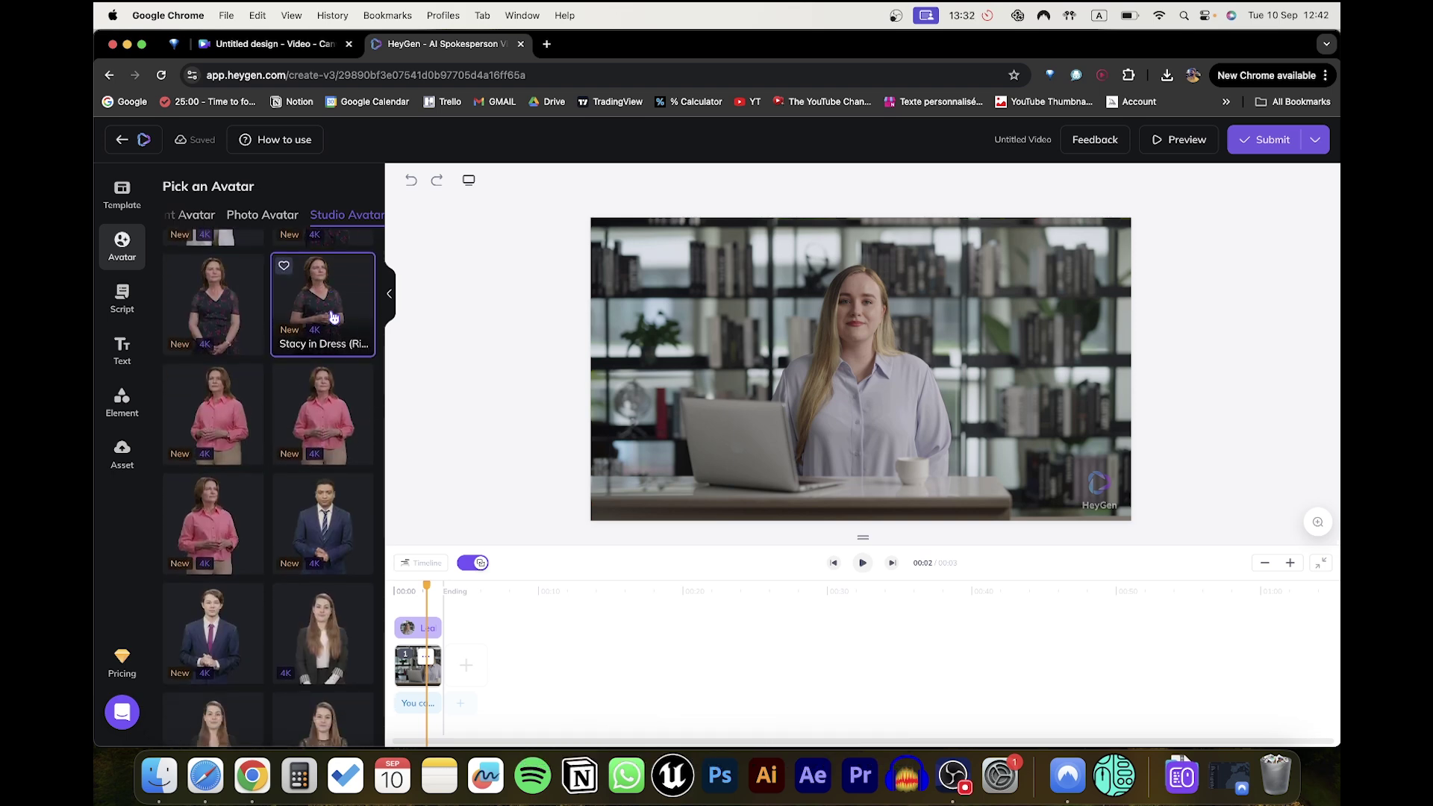
scroll(334, 317, down, 5)
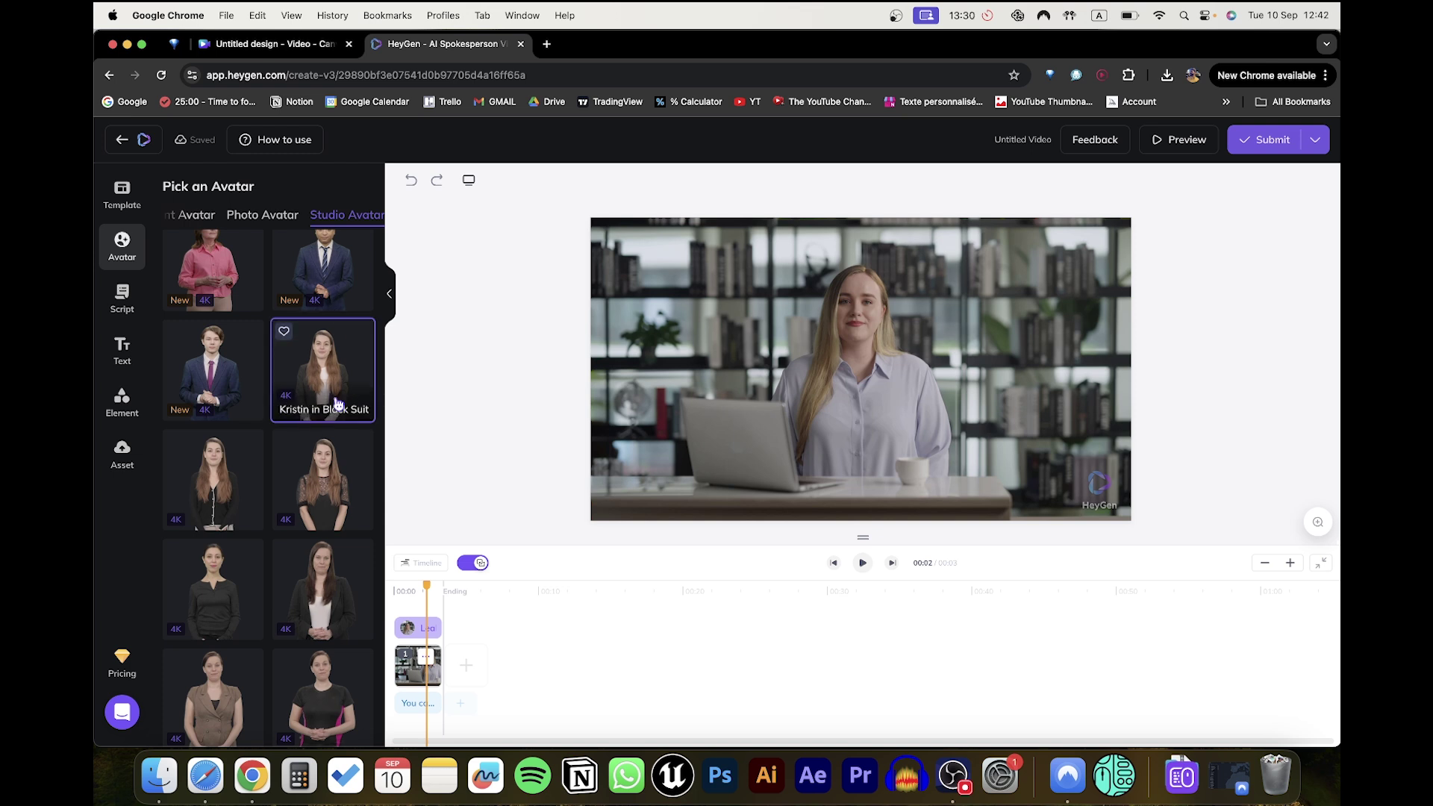
drag(320, 379, 785, 440)
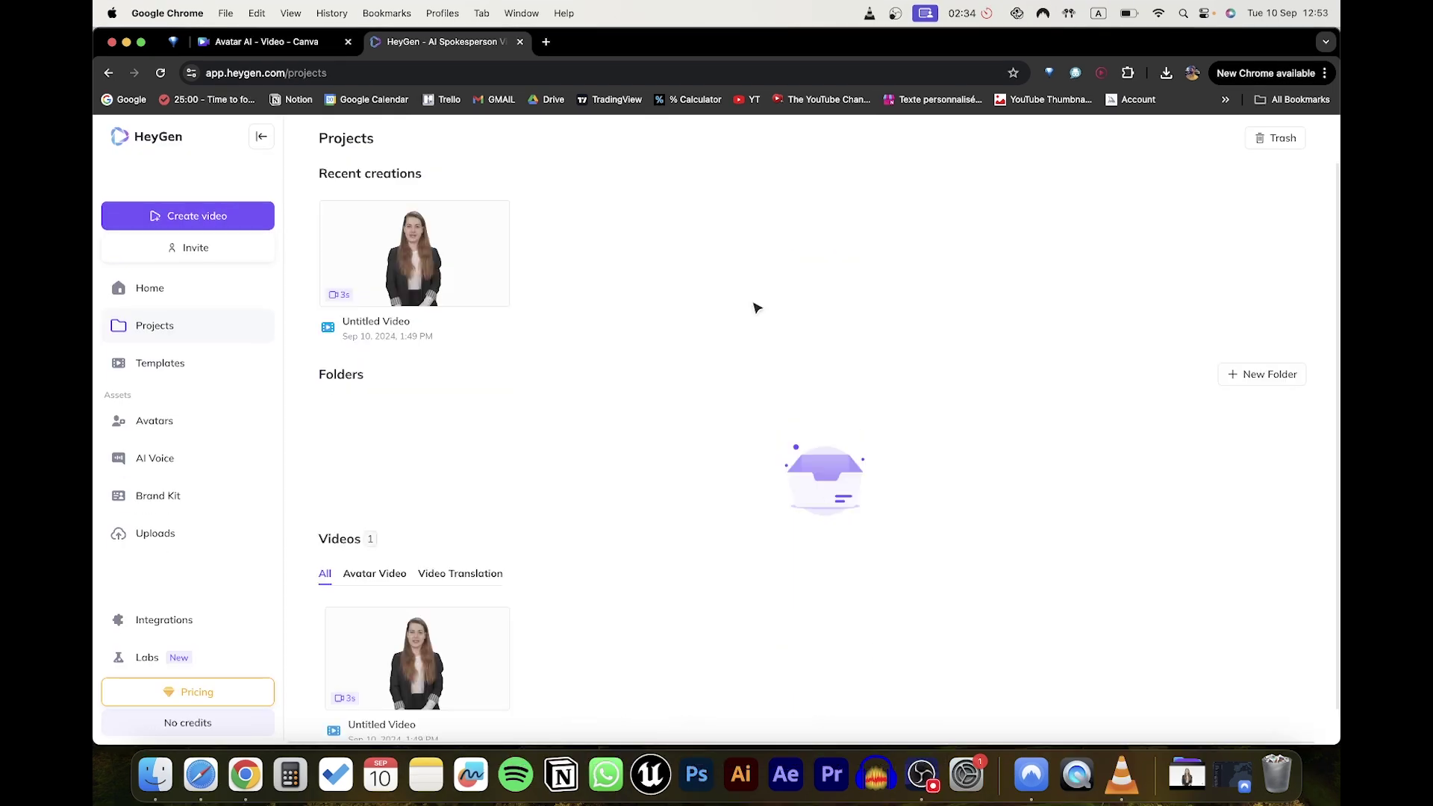
Open the finished avatar video, switch captions on and replay it
click(453, 263)
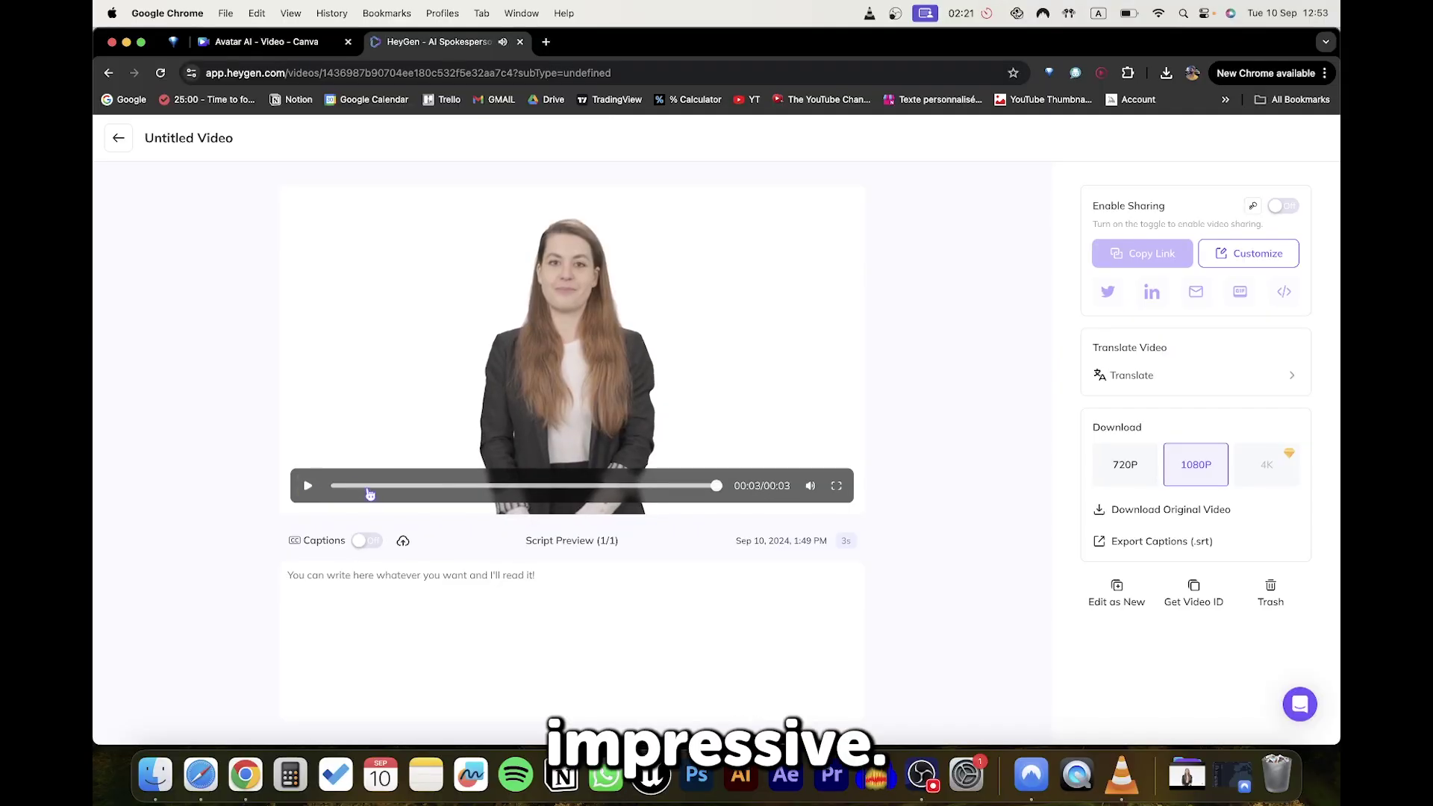
click(372, 544)
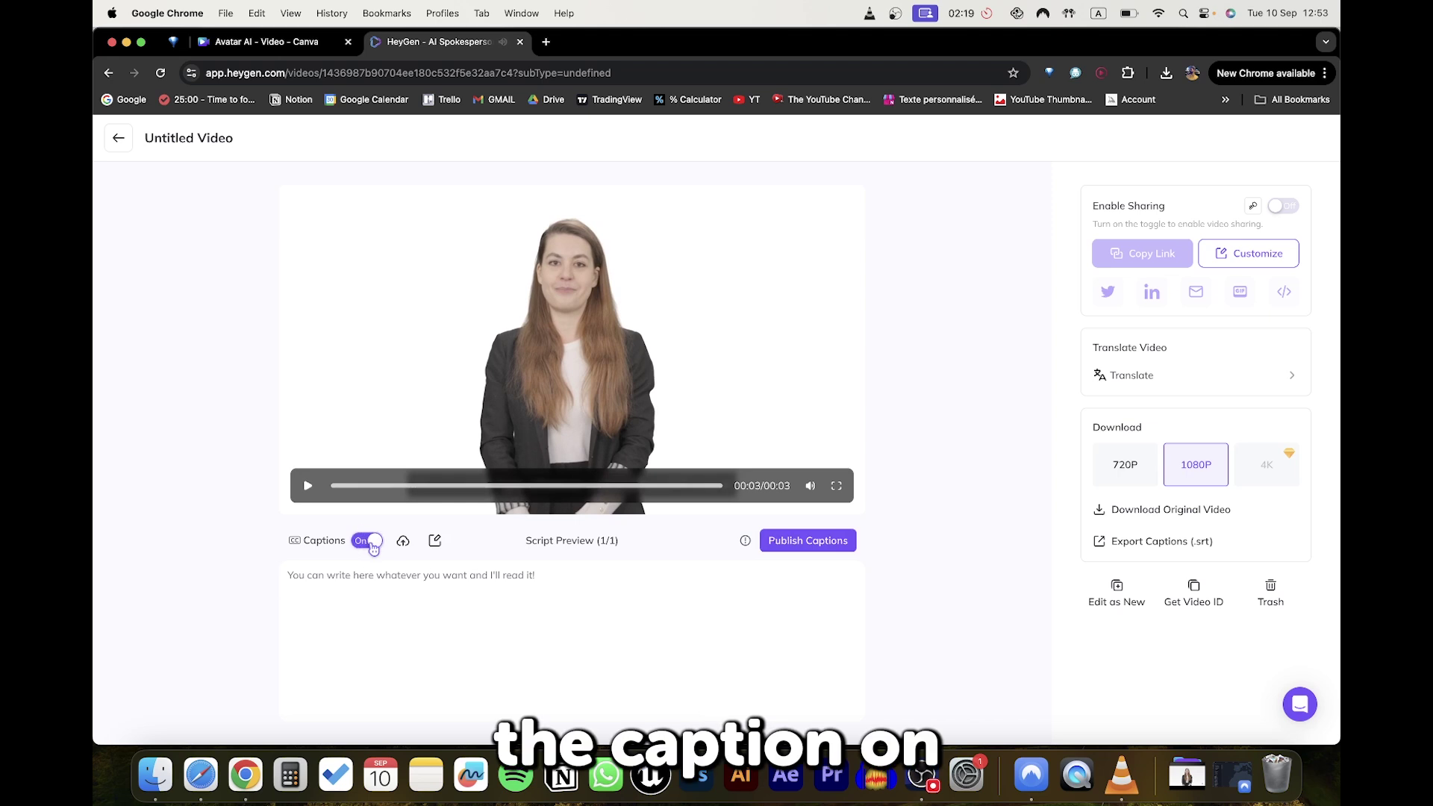
click(312, 488)
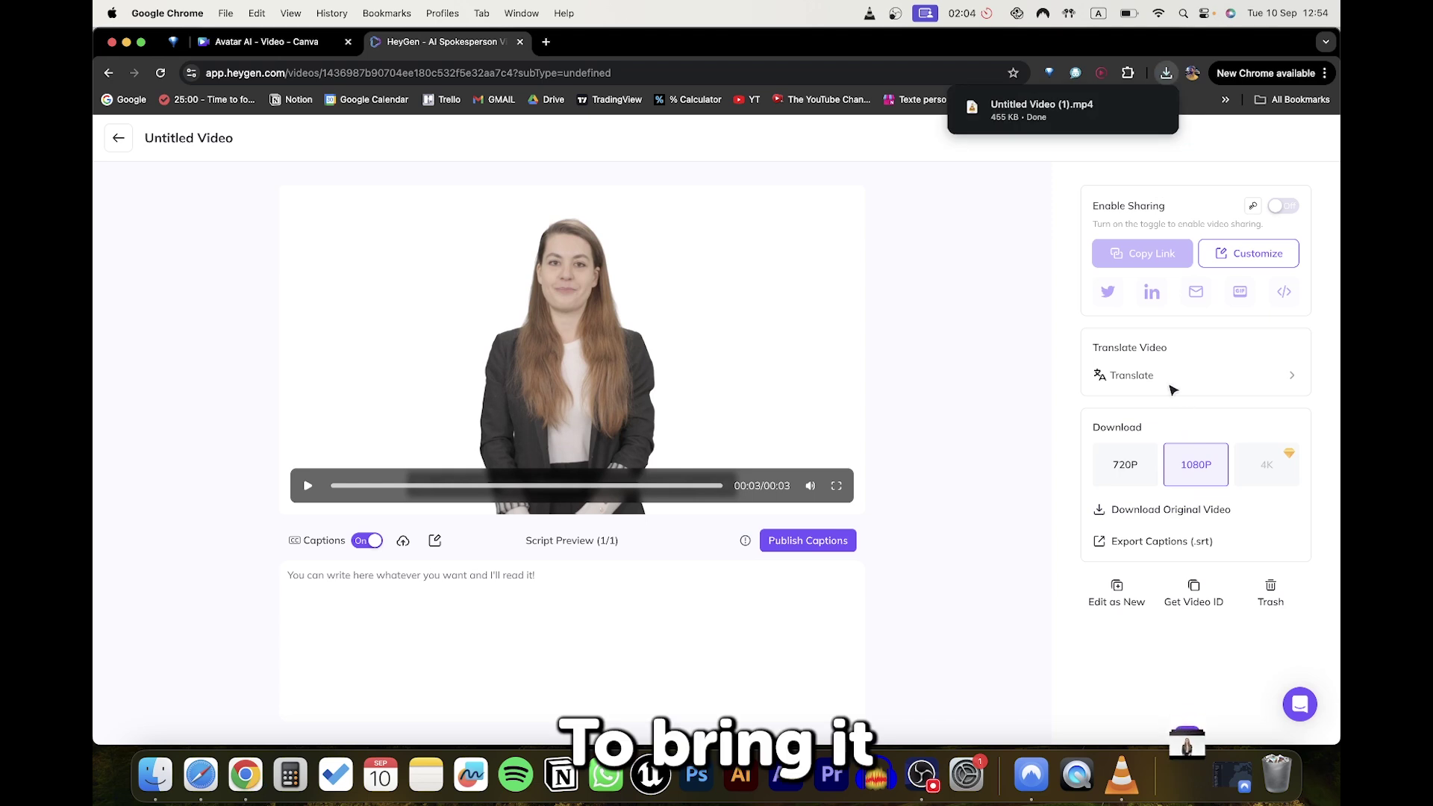
Bring the downloaded HeyGen avatar mp4 from Chrome's downloads onto the Avatar AI page
click(222, 43)
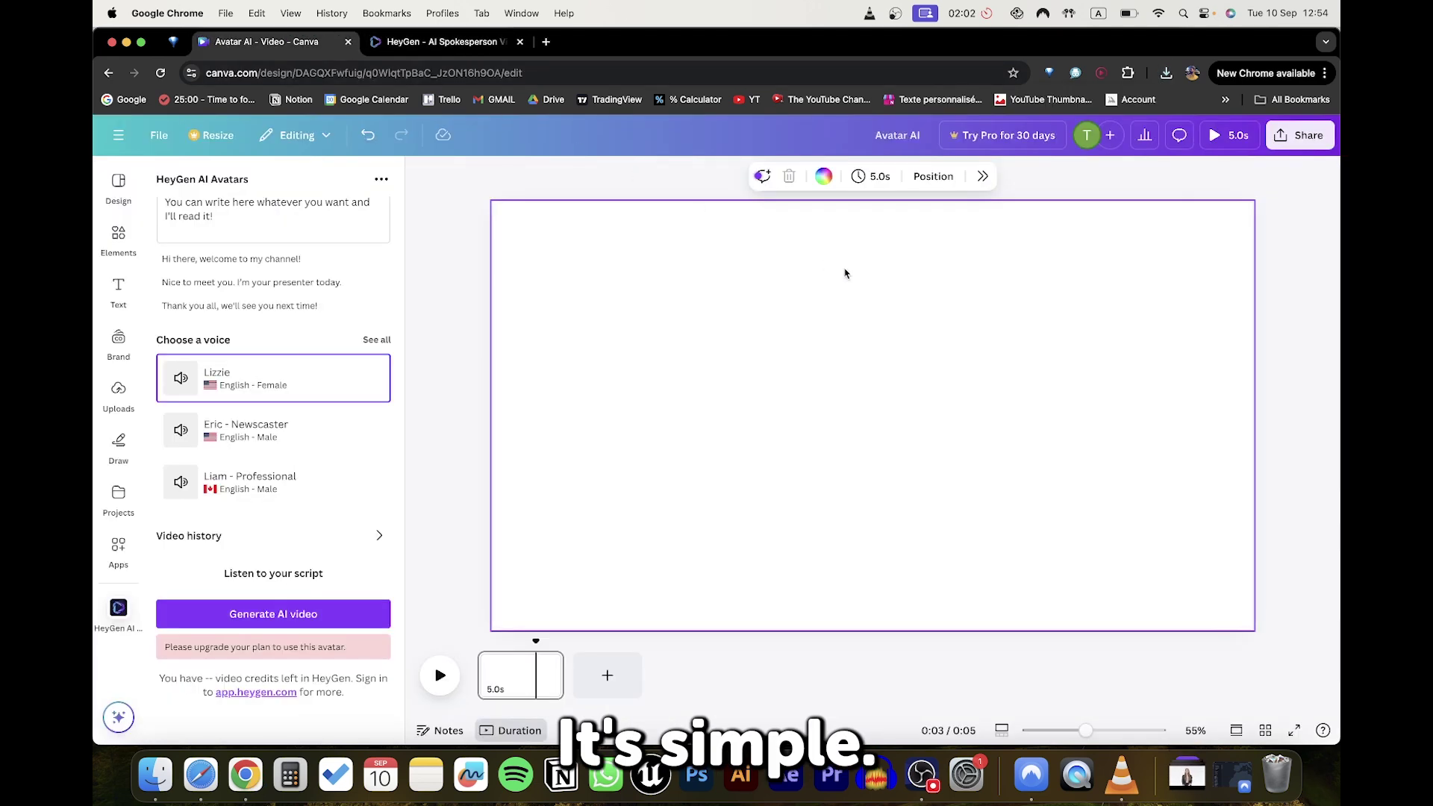
click(1166, 74)
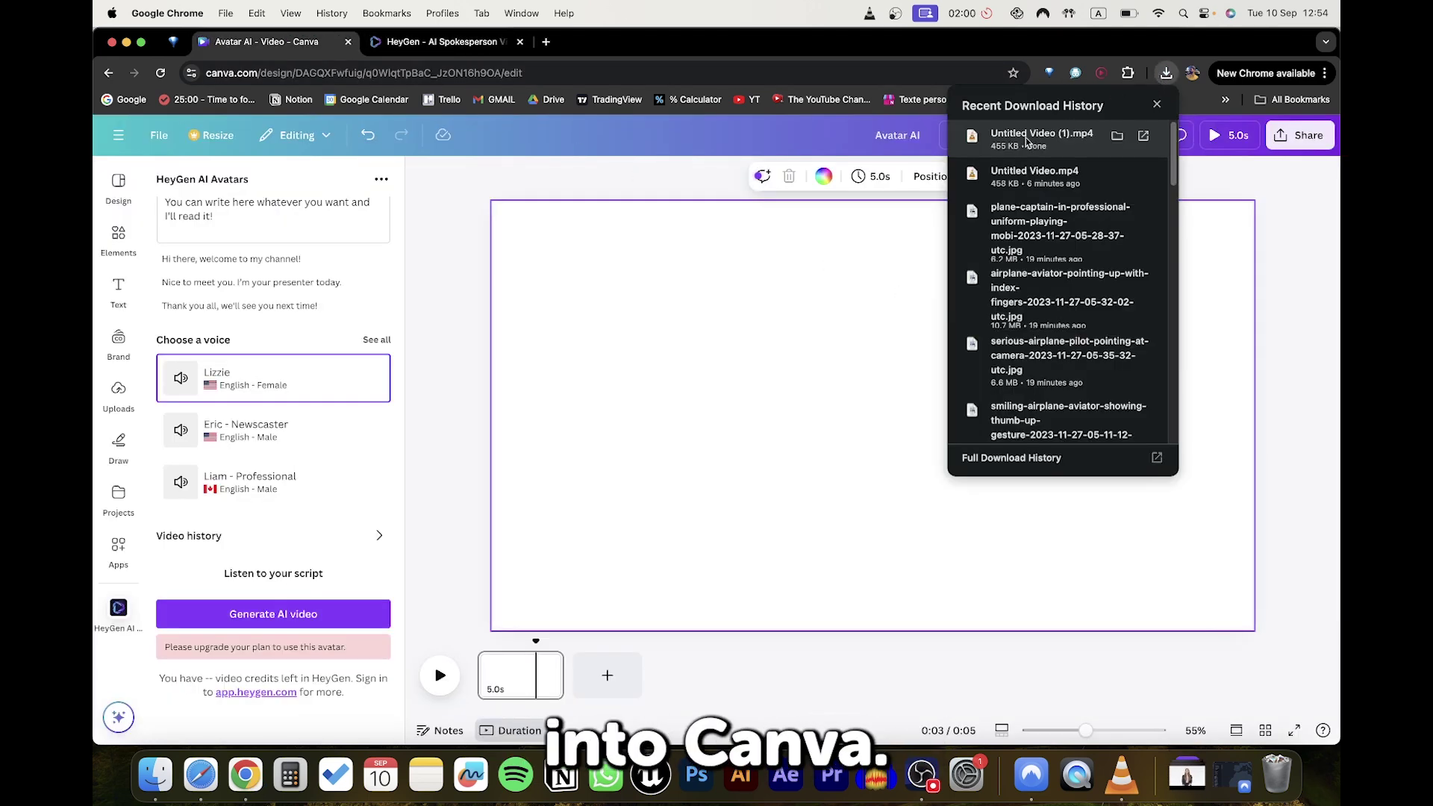
drag(826, 295, 774, 277)
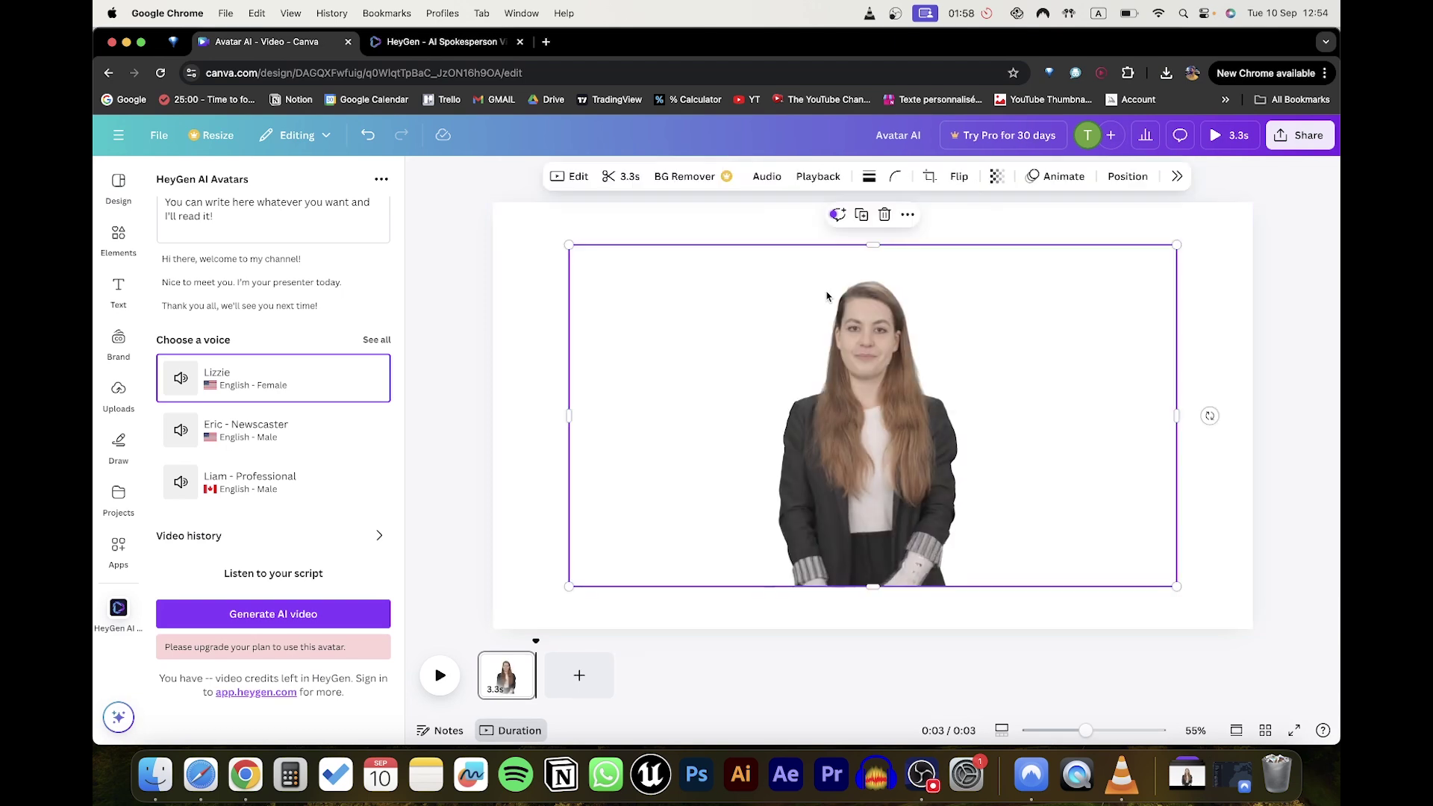
Set the avatar clip as the page's video background and play the design to preview it
right_click(903, 334)
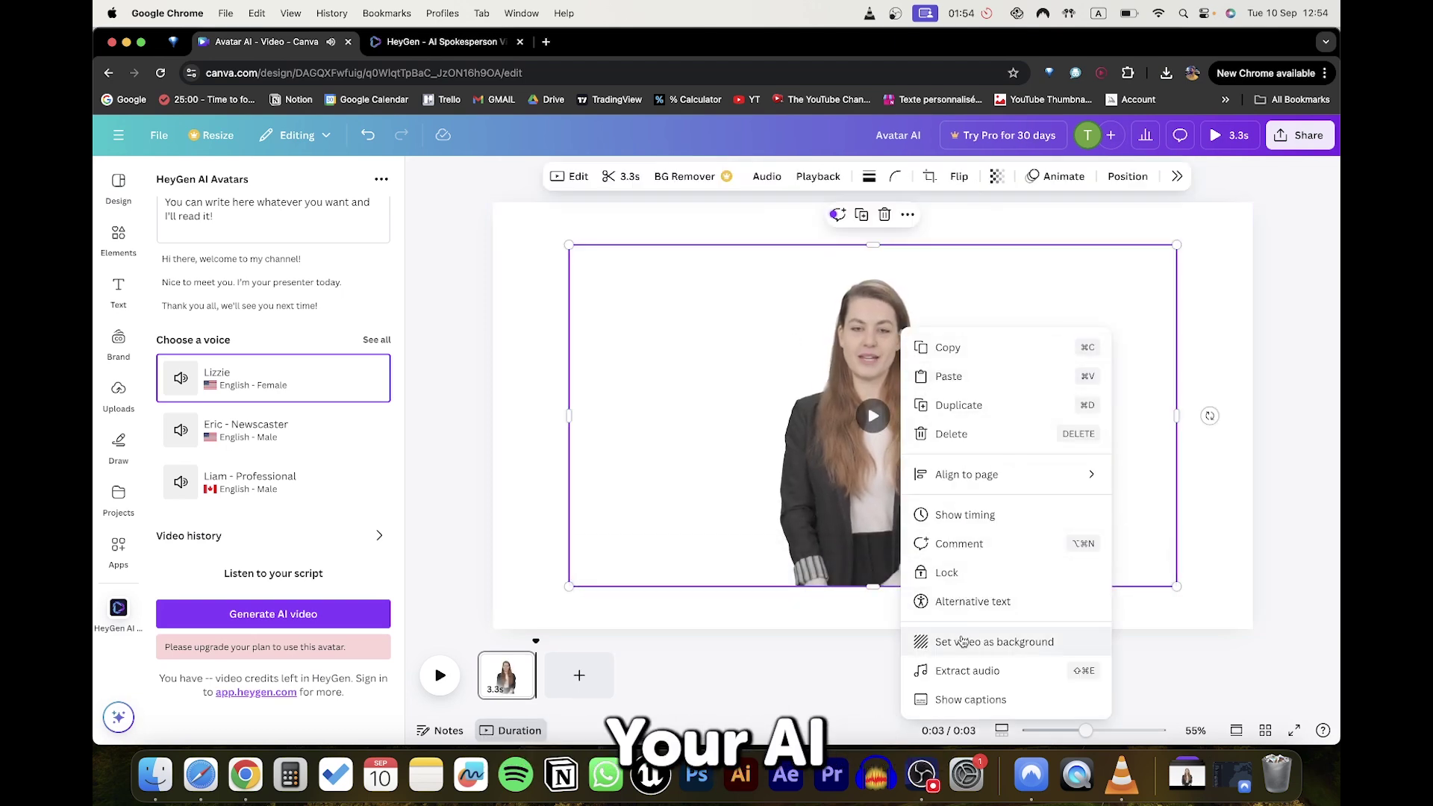
click(963, 641)
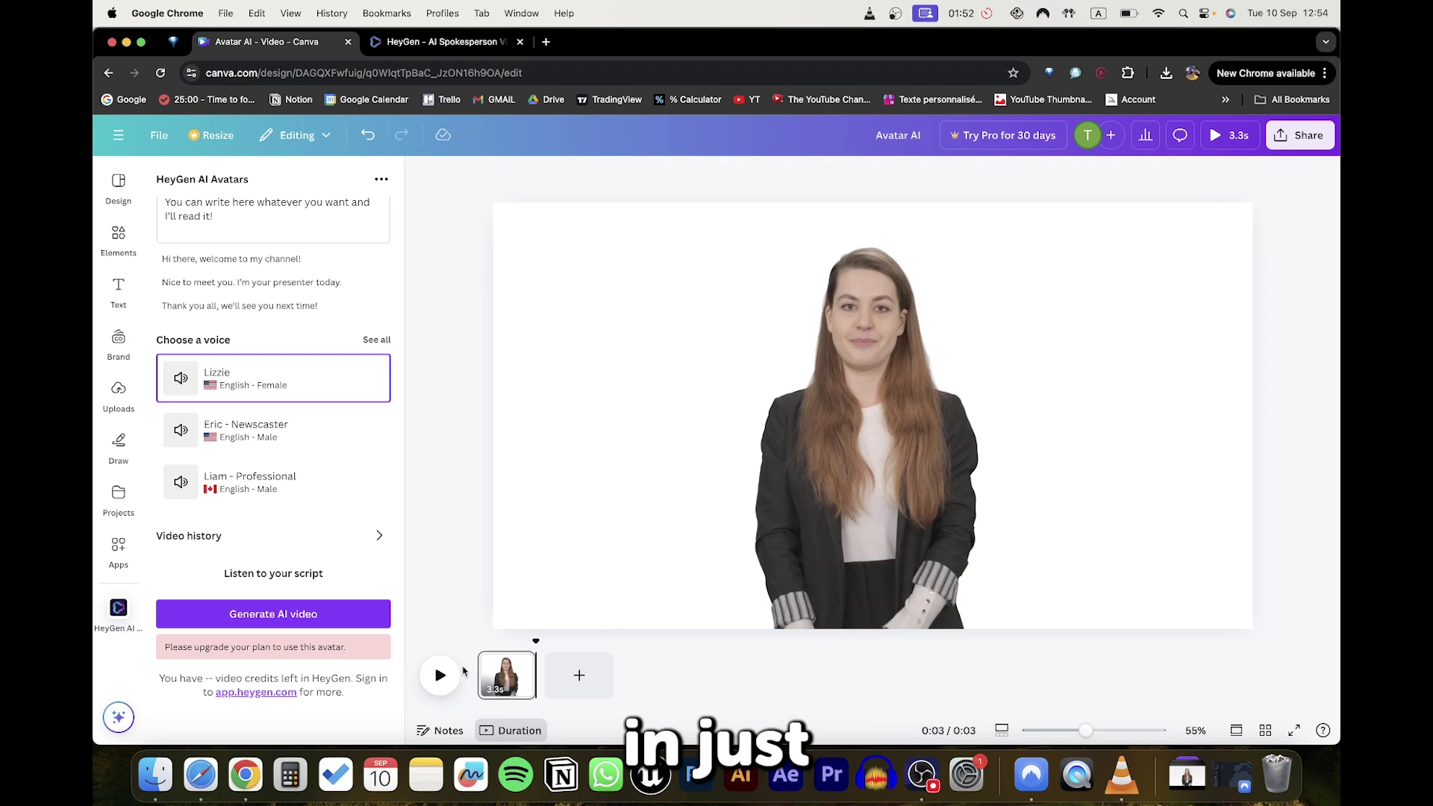
click(442, 677)
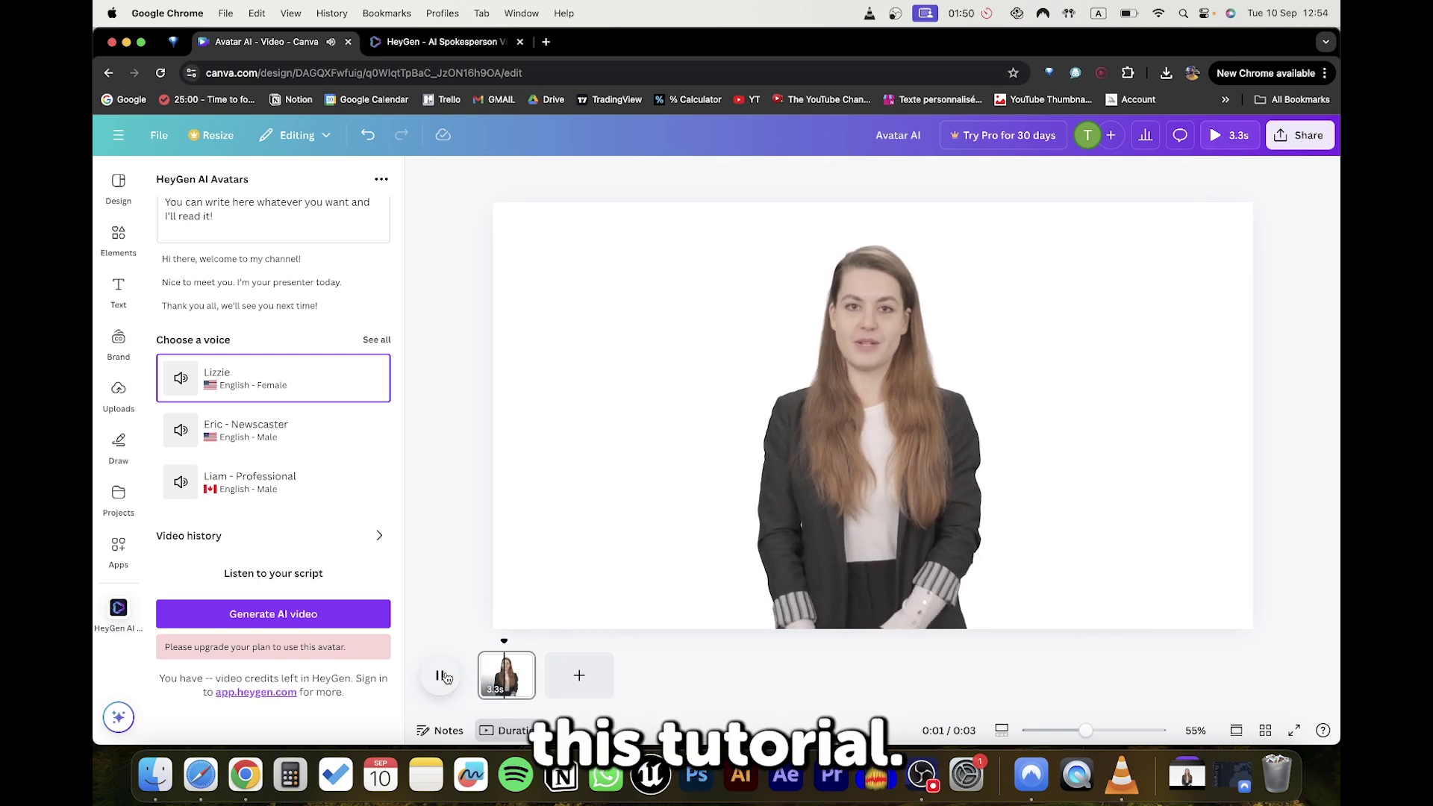